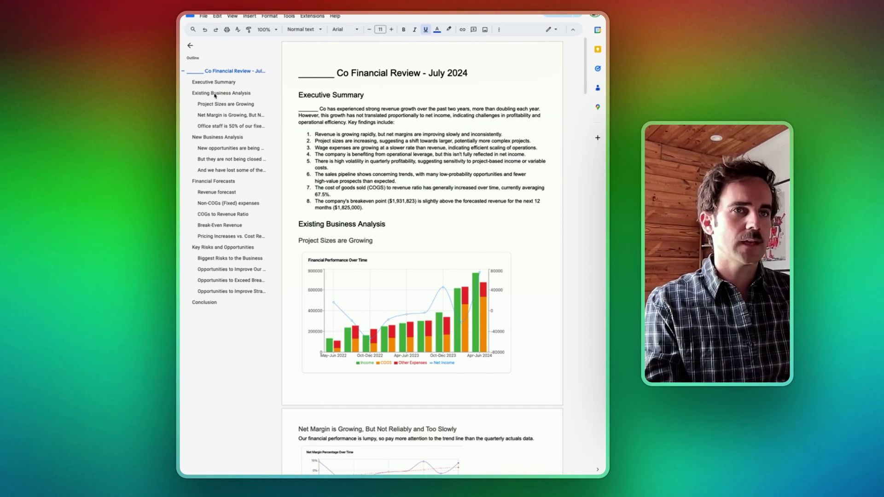
# - Scroll through the report, then switch to the browser showing Claude's Co Financial Management project
pyautogui.scroll(-1, 371, 109)
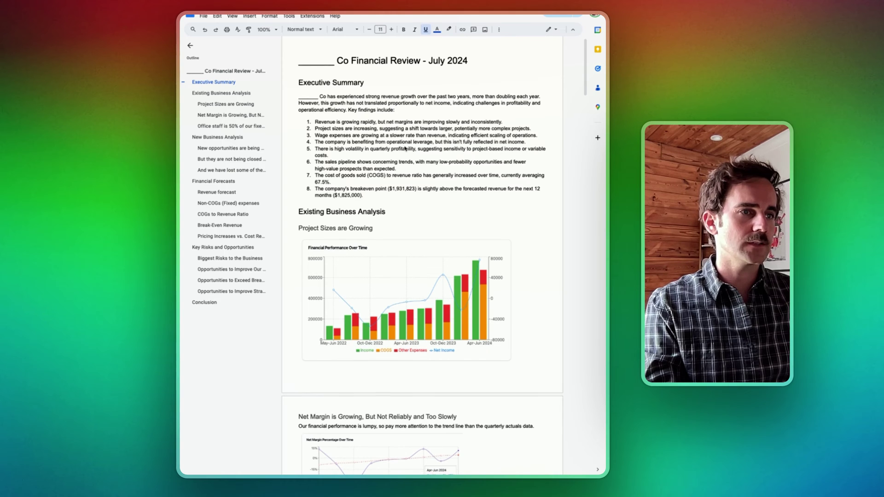
pyautogui.scroll(-12, 437, 147)
pyautogui.scroll(-6, 405, 149)
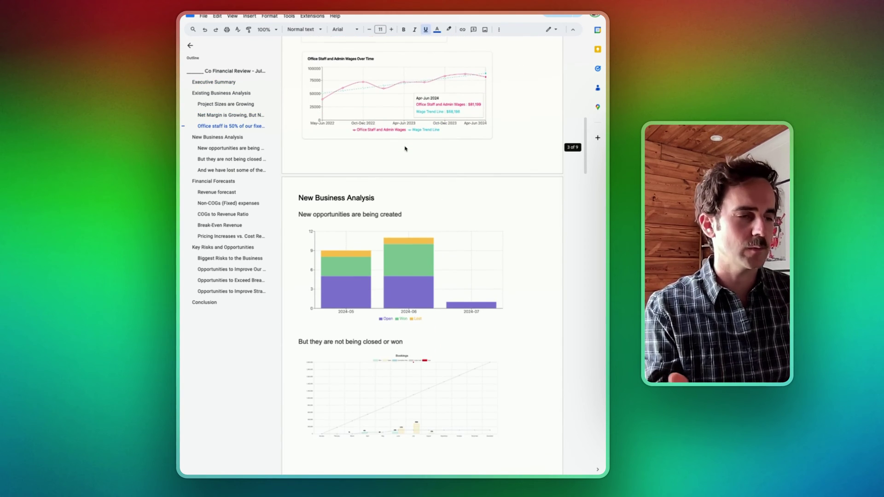
pyautogui.scroll(-5, 405, 147)
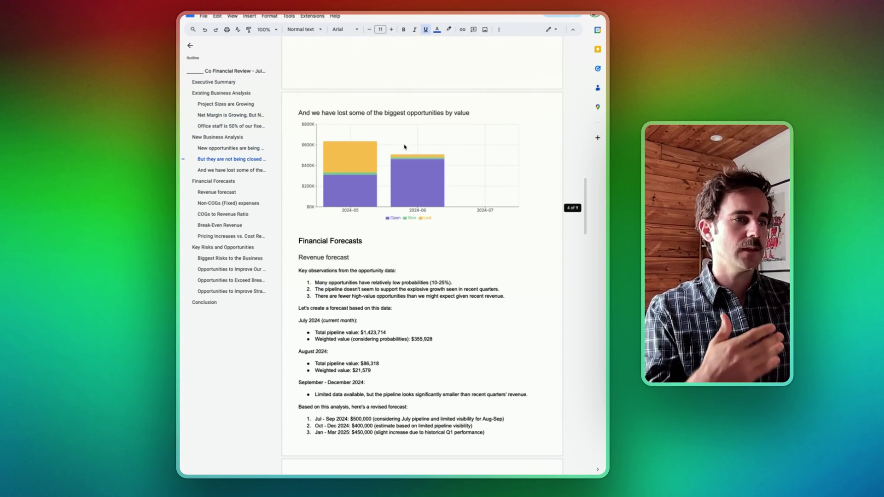
pyautogui.scroll(-18, 405, 147)
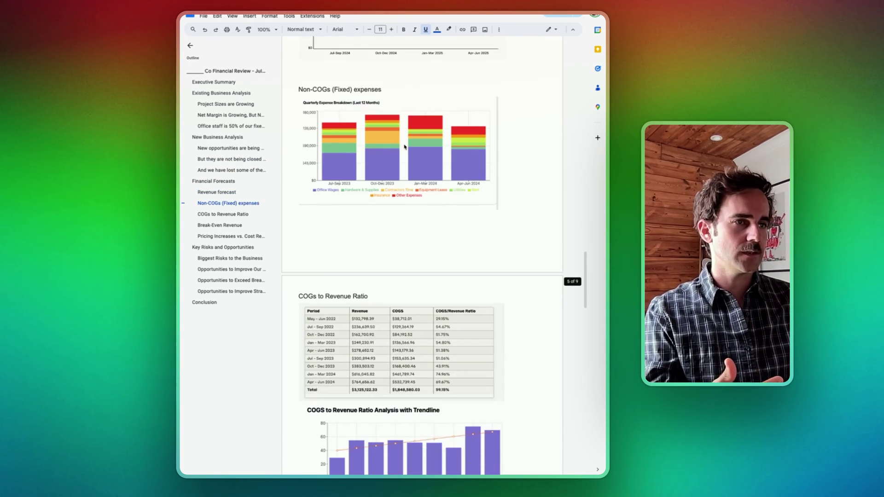
pyautogui.scroll(-4, 405, 146)
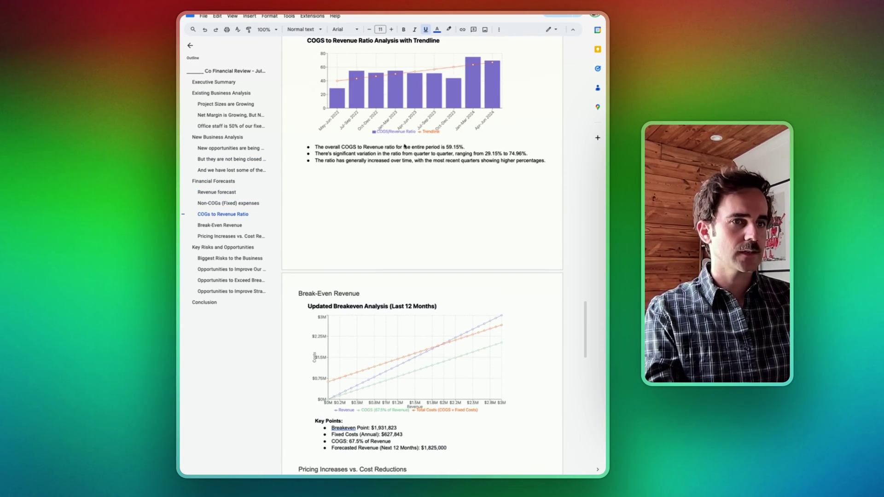
pyautogui.scroll(11, 405, 146)
pyautogui.scroll(20, 404, 147)
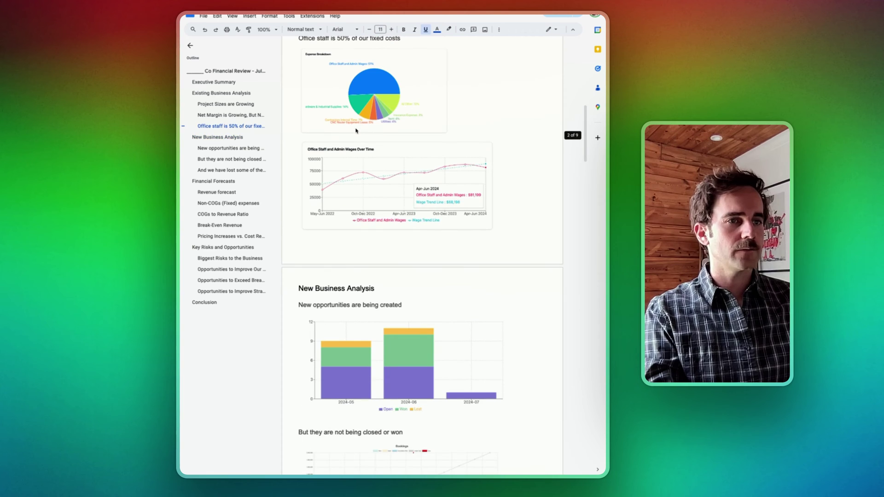
pyautogui.press('super+Tab')
pyautogui.press('super+Tab')
pyautogui.press('super+Tab')
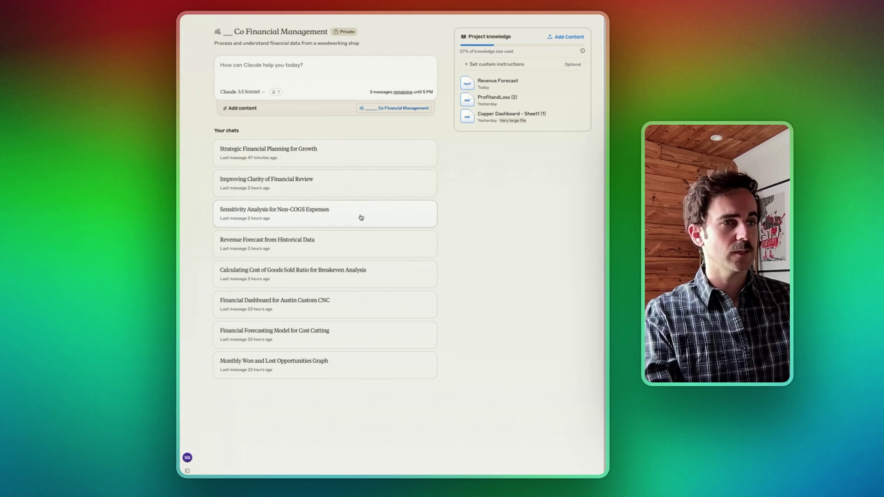
# - Open the Austin Custom CNC dashboard chat and show dashboard version 1 with $1,380,702 total income
pyautogui.moveTo(186, 457)
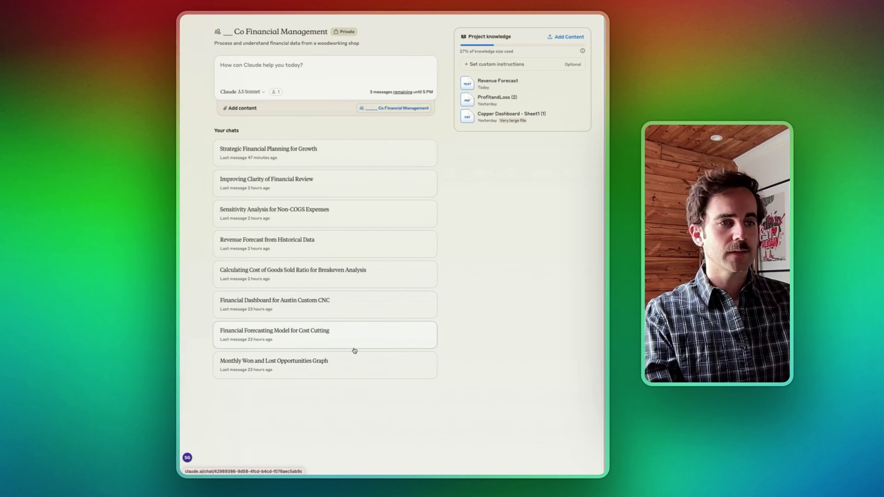
pyautogui.click(346, 311)
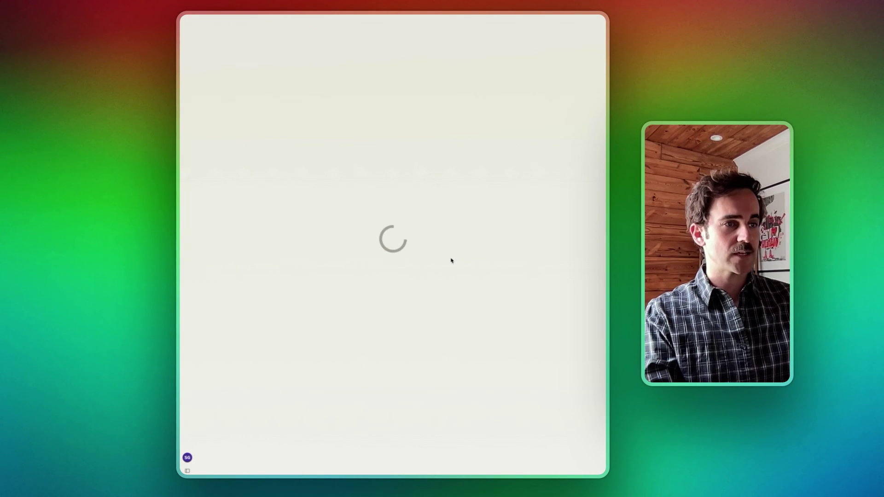
pyautogui.scroll(10, 313, 230)
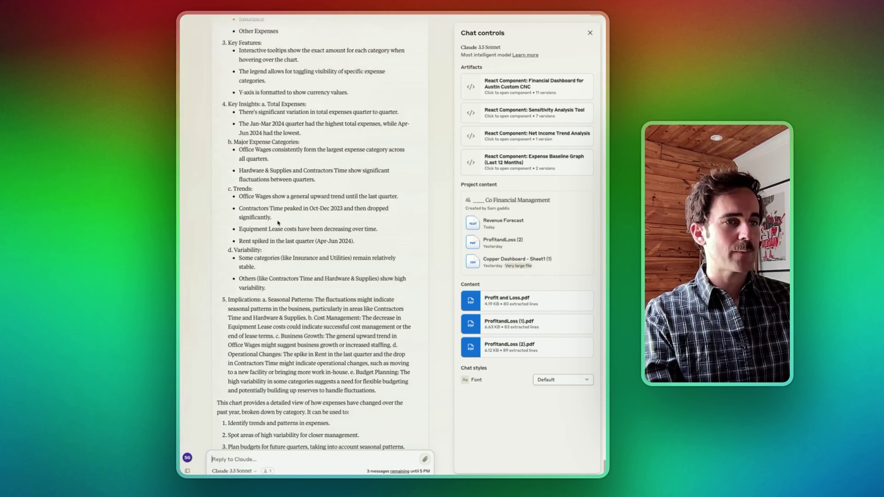
pyautogui.scroll(15, 425, 114)
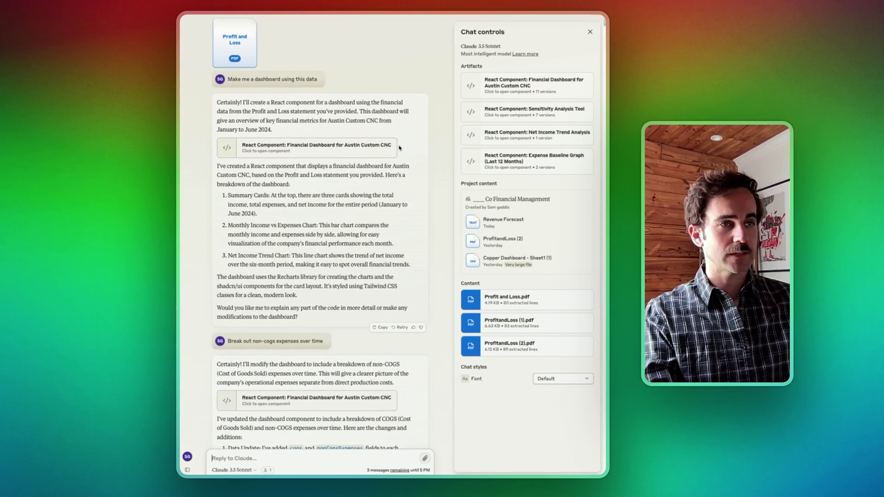
pyautogui.scroll(1, 378, 138)
pyautogui.click(345, 155)
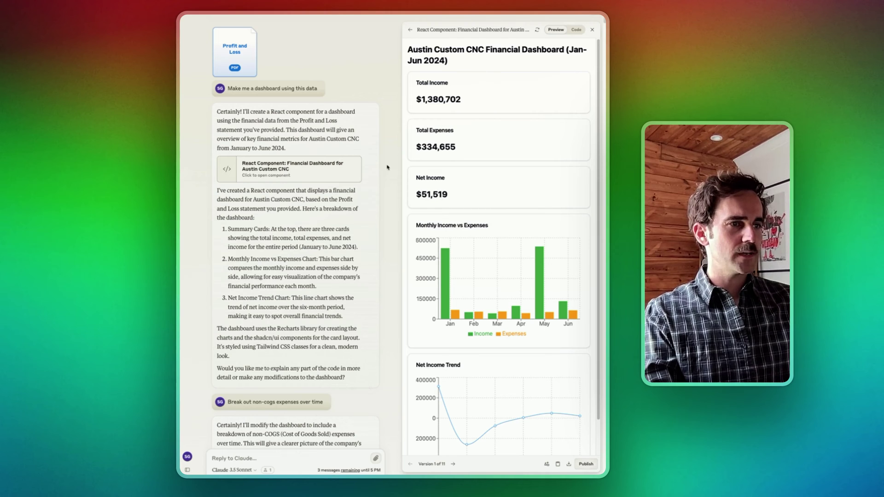
# - Show the dashboard's second version, then the version with the Non-COGS Expenses chart
pyautogui.scroll(-4, 355, 246)
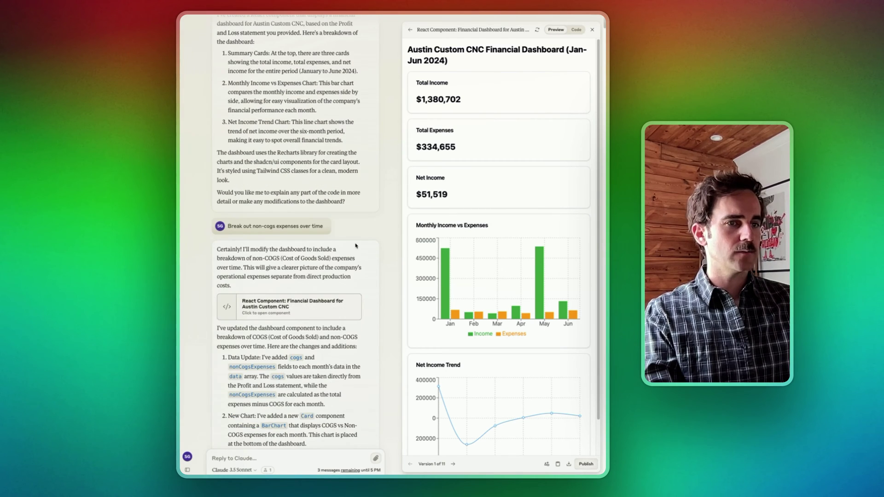
pyautogui.click(297, 305)
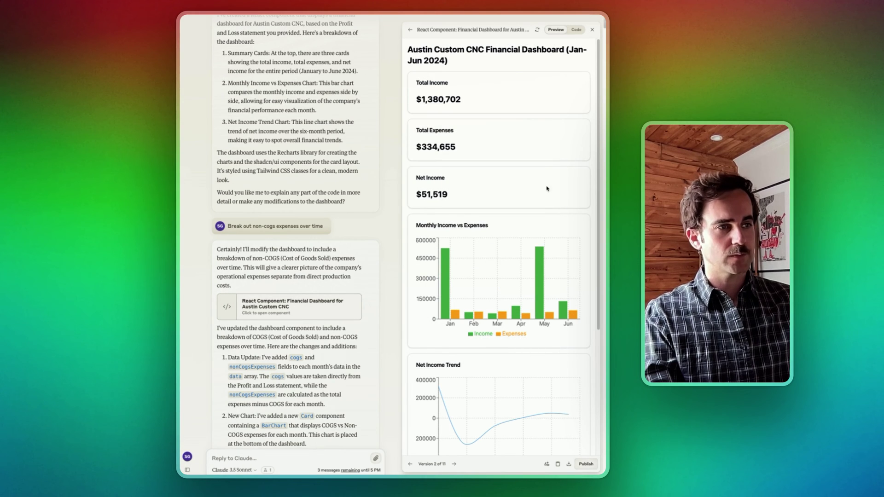
pyautogui.scroll(-1, 451, 230)
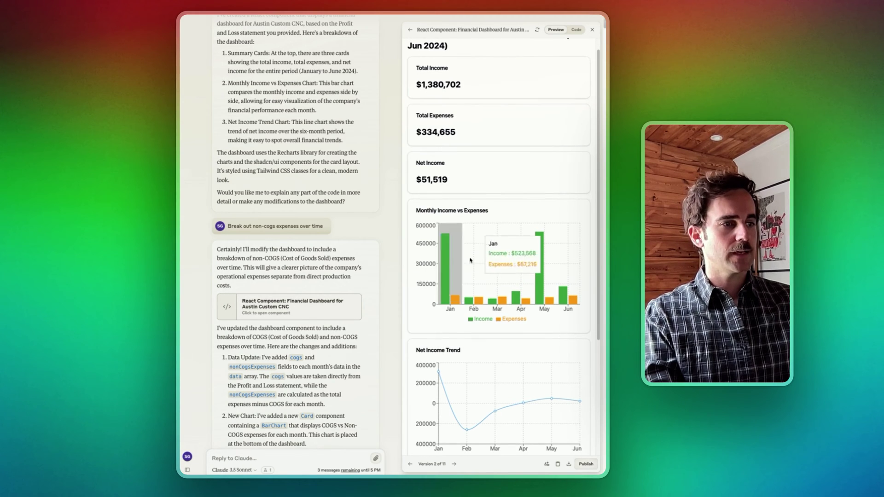
pyautogui.scroll(-10, 327, 307)
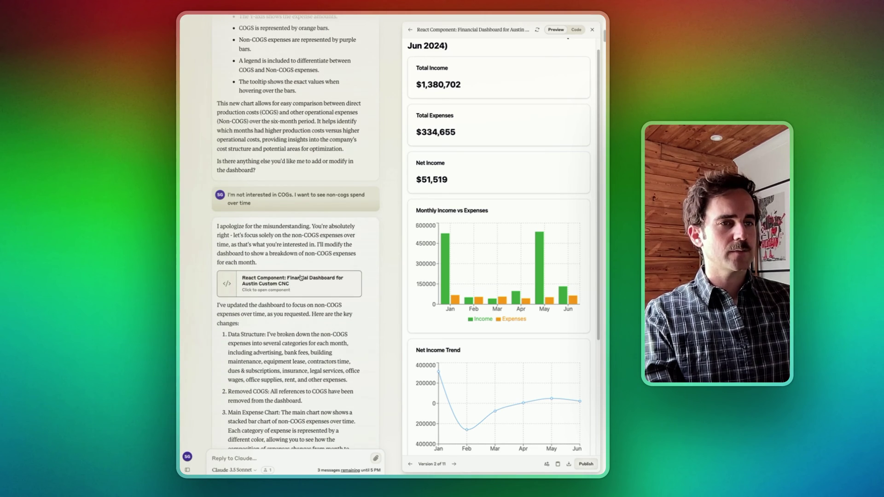
pyautogui.moveTo(473, 304)
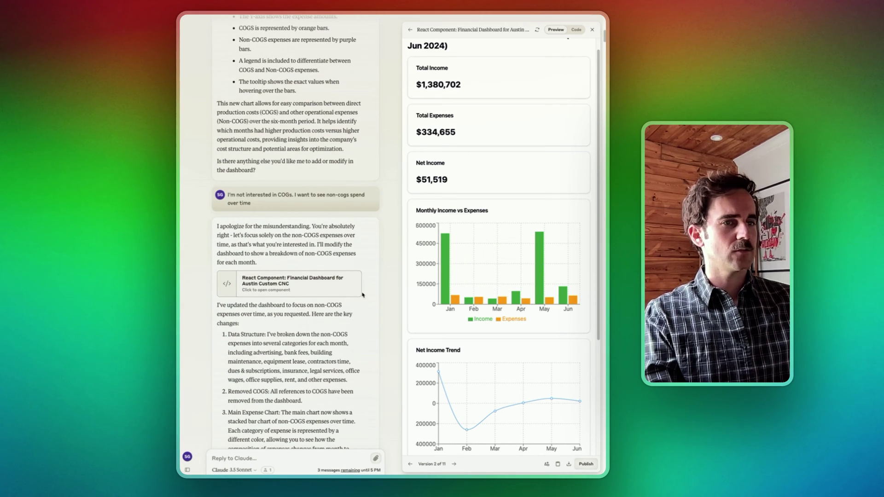
pyautogui.click(316, 286)
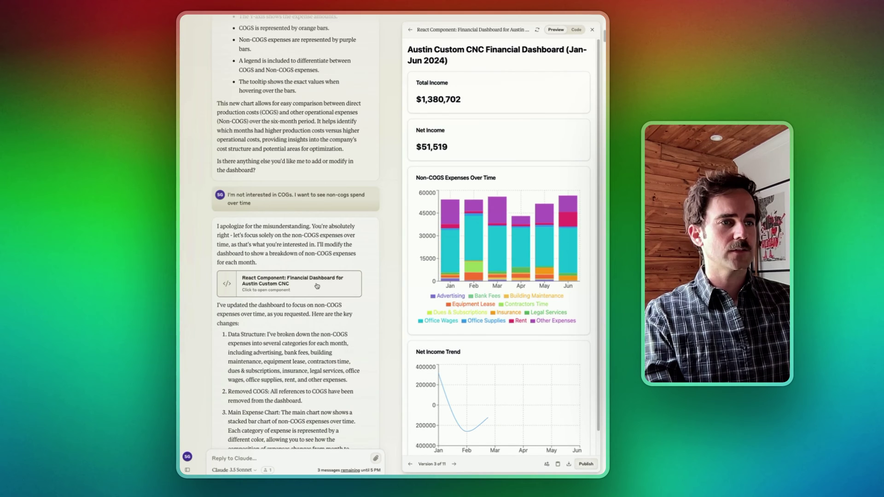
# - Load dashboard version 4, covering Jun 2023–Jun 2024 with $2,159,237 total income
pyautogui.moveTo(484, 255)
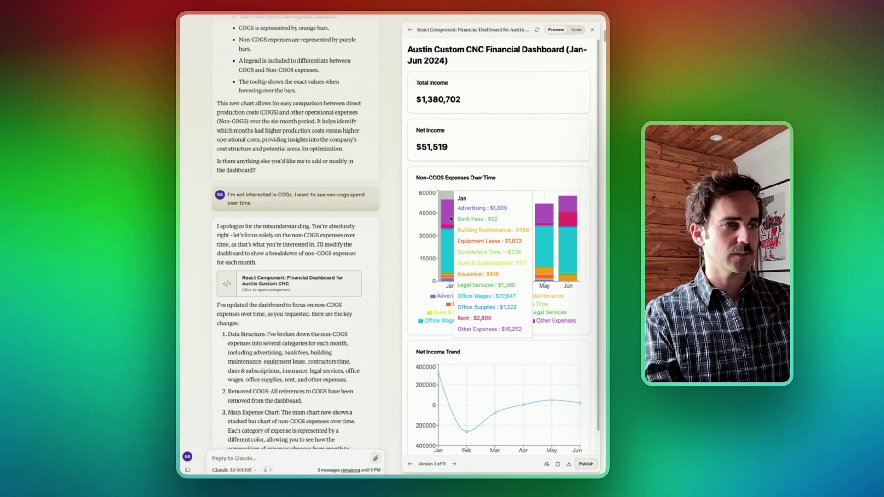
pyautogui.moveTo(462, 229)
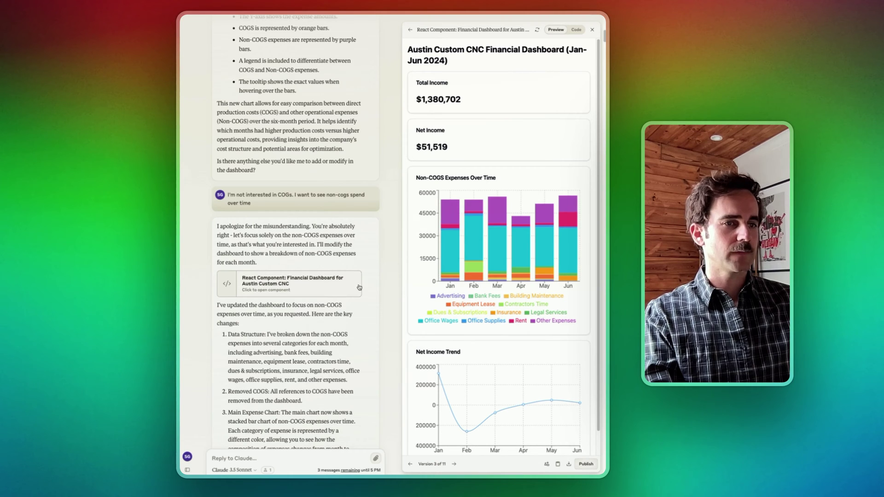
pyautogui.scroll(-10, 242, 194)
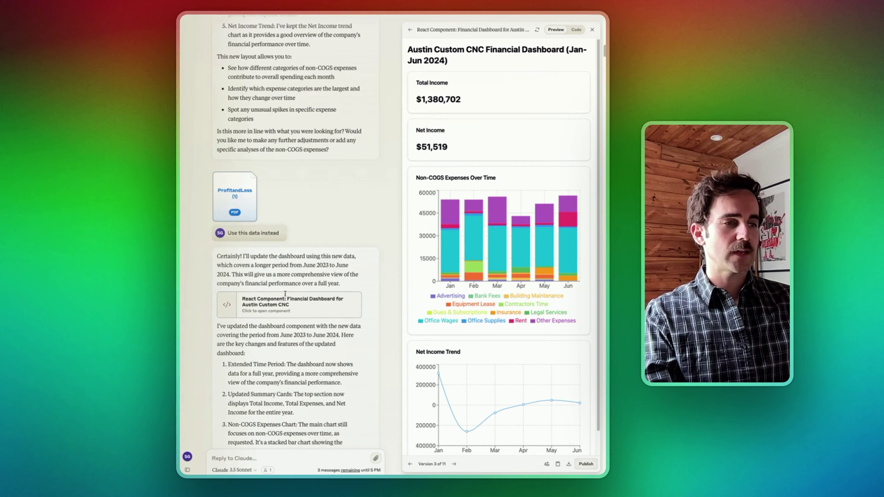
pyautogui.click(294, 305)
pyautogui.moveTo(531, 291)
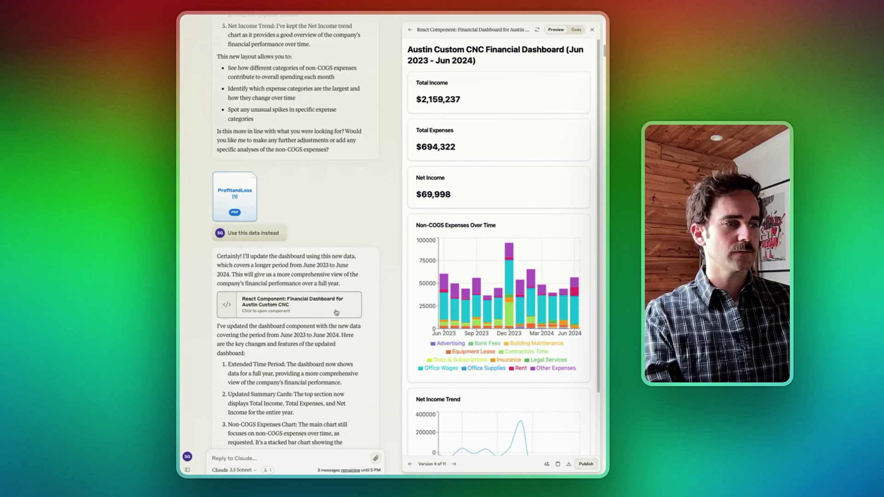
pyautogui.scroll(-5, 338, 309)
pyautogui.scroll(-12, 336, 309)
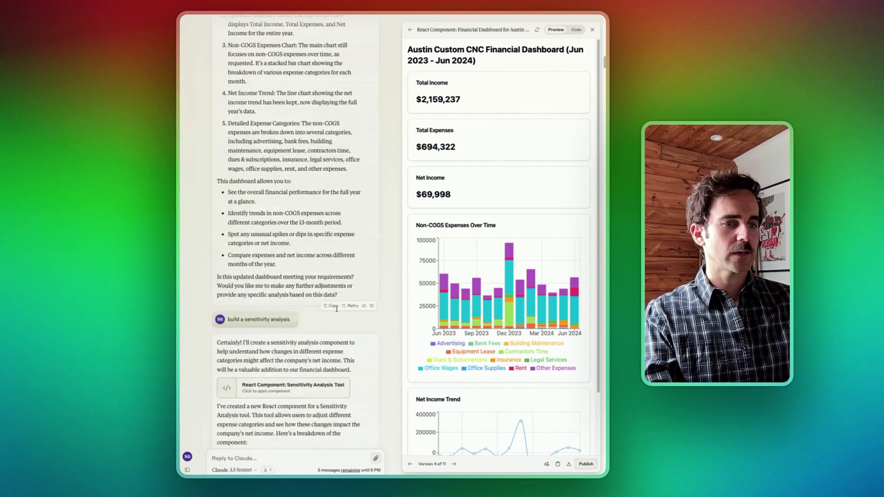
# - Open the Sensitivity Analysis Tool and its revised version 2
pyautogui.click(312, 176)
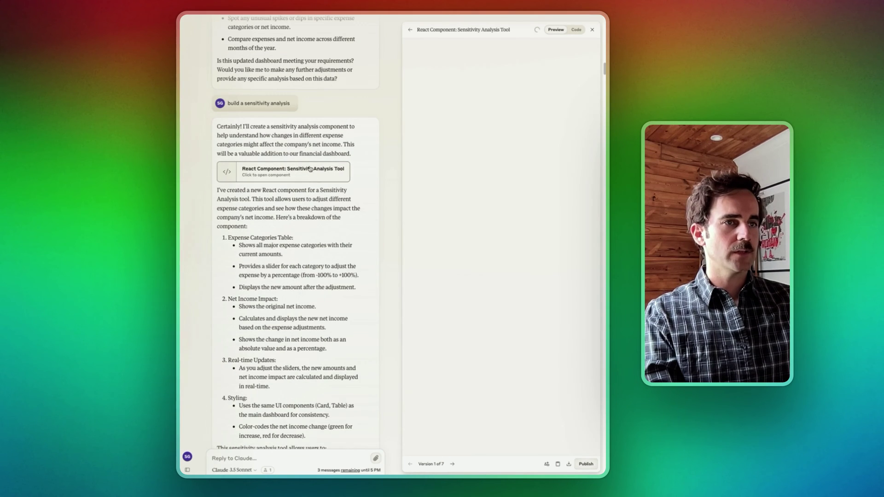
pyautogui.scroll(-11, 324, 215)
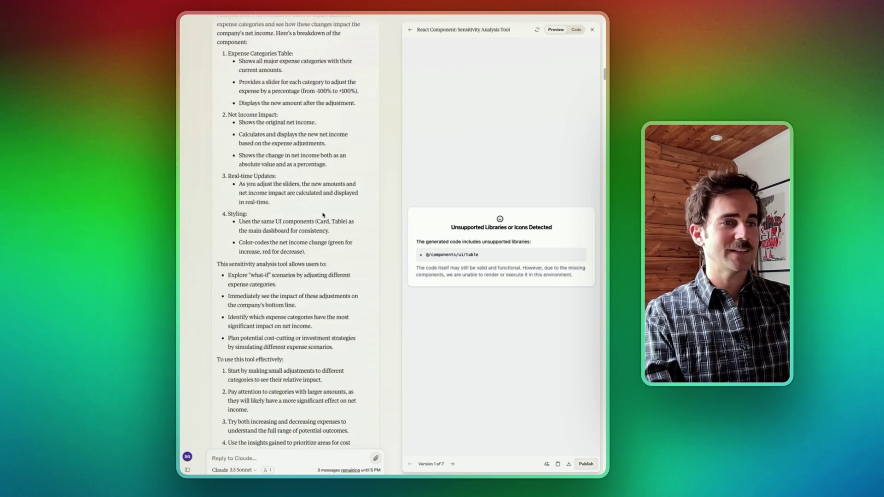
pyautogui.click(326, 405)
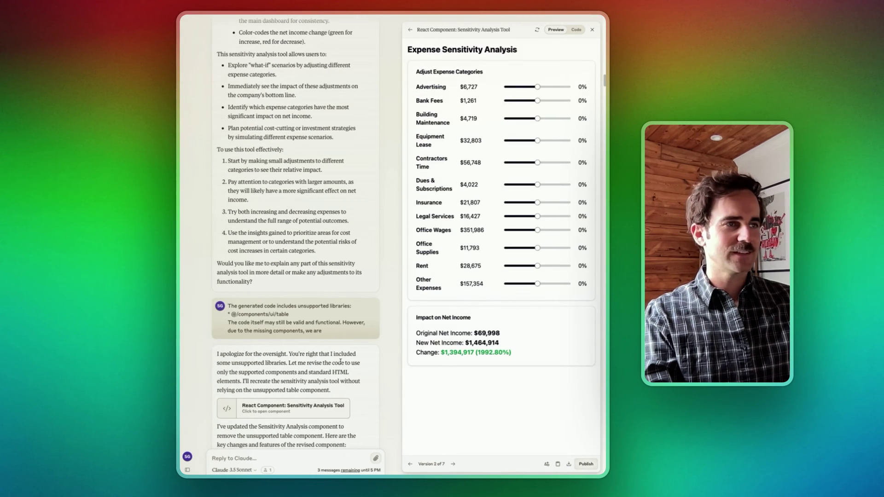
pyautogui.scroll(-8, 374, 311)
pyautogui.scroll(-15, 374, 311)
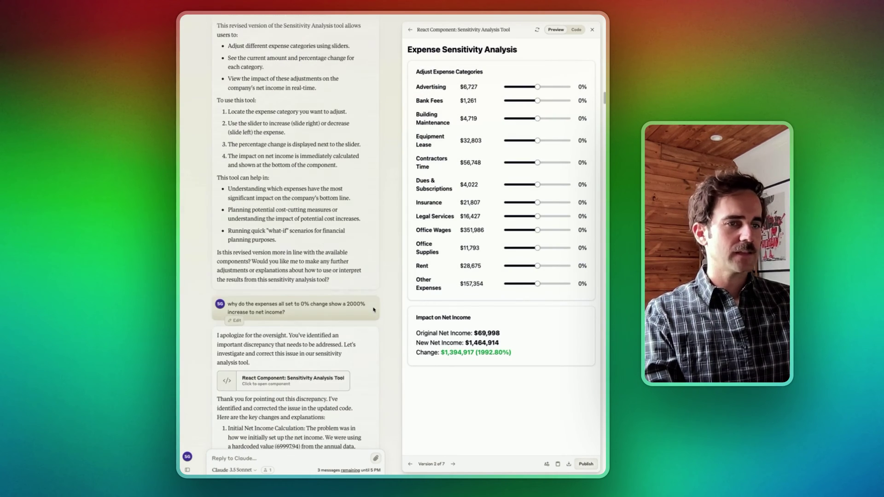
# - Step through tool versions 3 and 4 to version 7, showing $69,998 net income and 3.24% margin
pyautogui.click(317, 167)
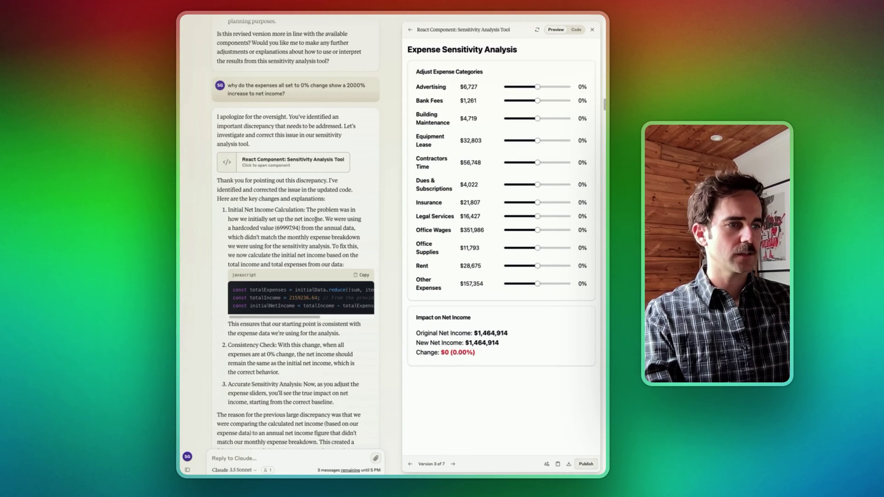
pyautogui.scroll(-11, 305, 276)
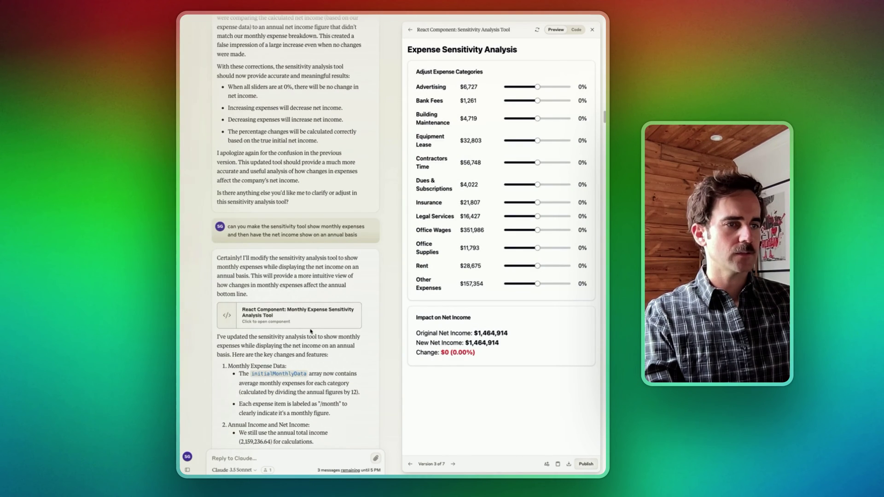
pyautogui.click(308, 319)
pyautogui.scroll(-12, 319, 368)
pyautogui.scroll(-9, 319, 368)
pyautogui.click(311, 252)
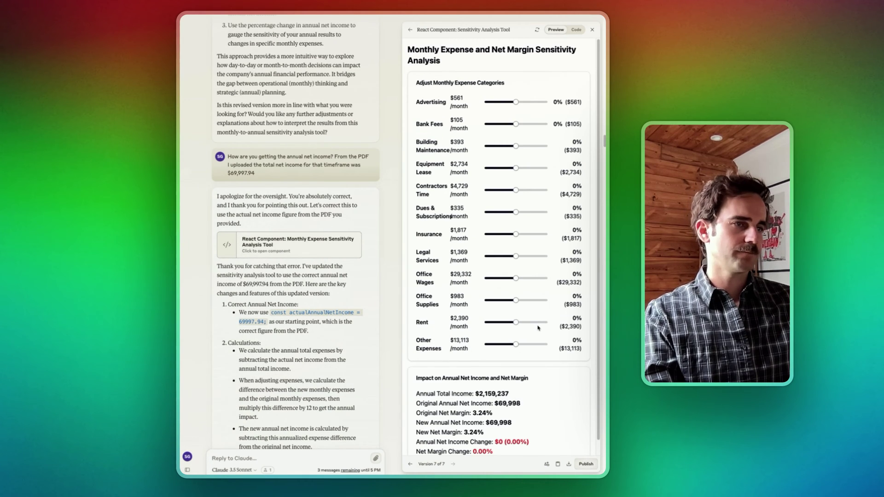
pyautogui.scroll(-1, 539, 328)
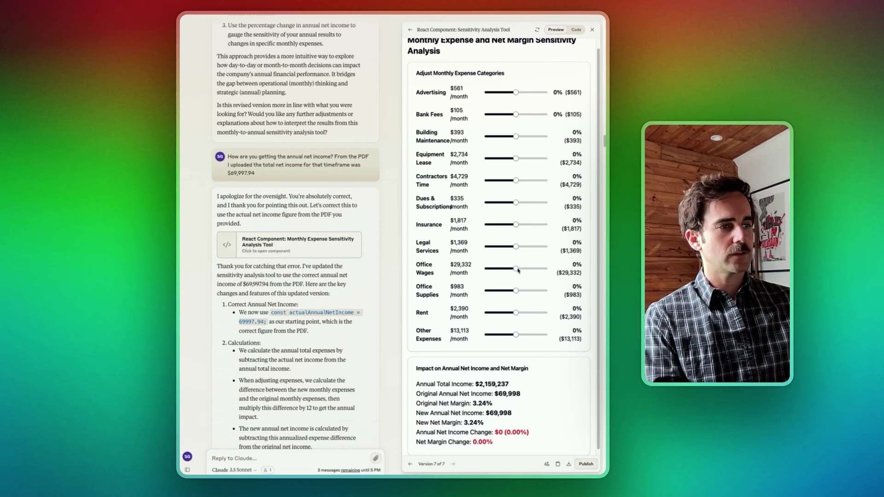
# - Cut Office Wages by 30% and highlight the resulting Net Margin Change and Annual Net Income Change figures
pyautogui.moveTo(516, 269); pyautogui.dragTo(507, 269)
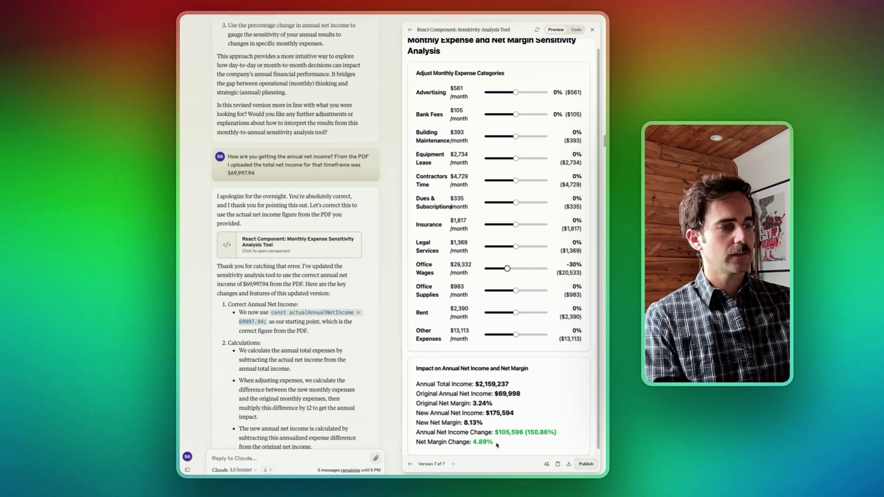
pyautogui.moveTo(496, 445); pyautogui.dragTo(473, 442)
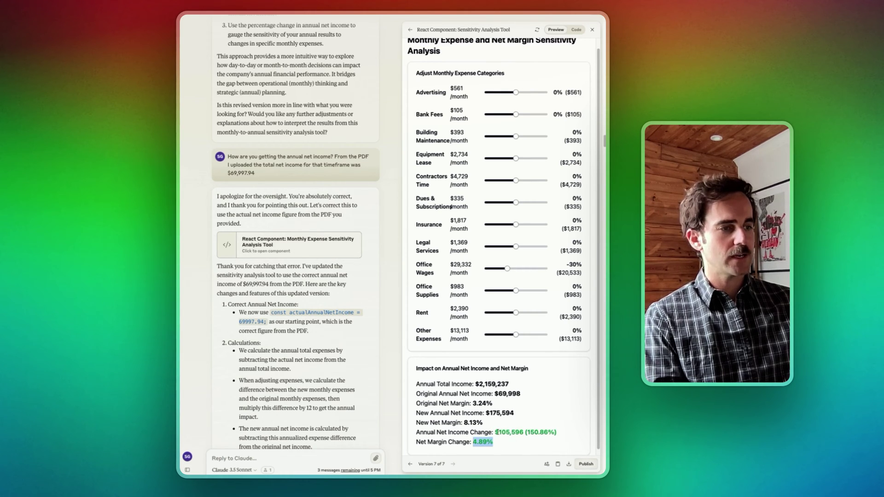
pyautogui.moveTo(496, 432); pyautogui.dragTo(521, 433)
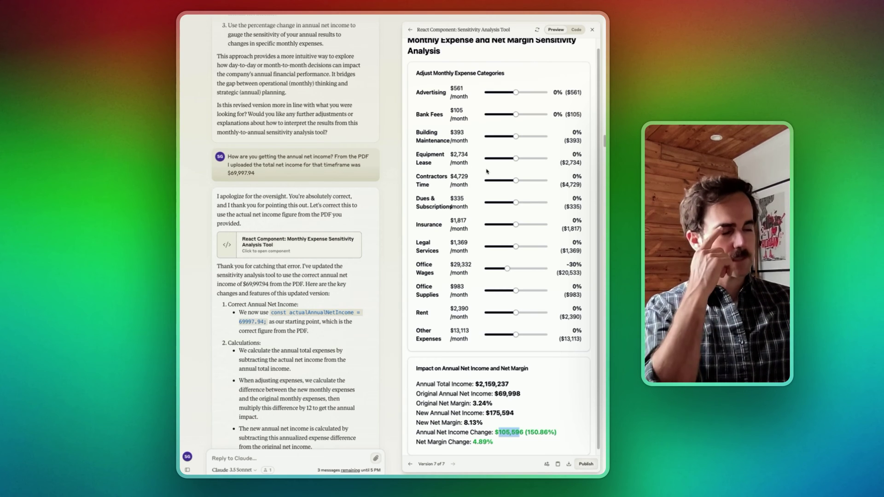
pyautogui.scroll(1, 486, 173)
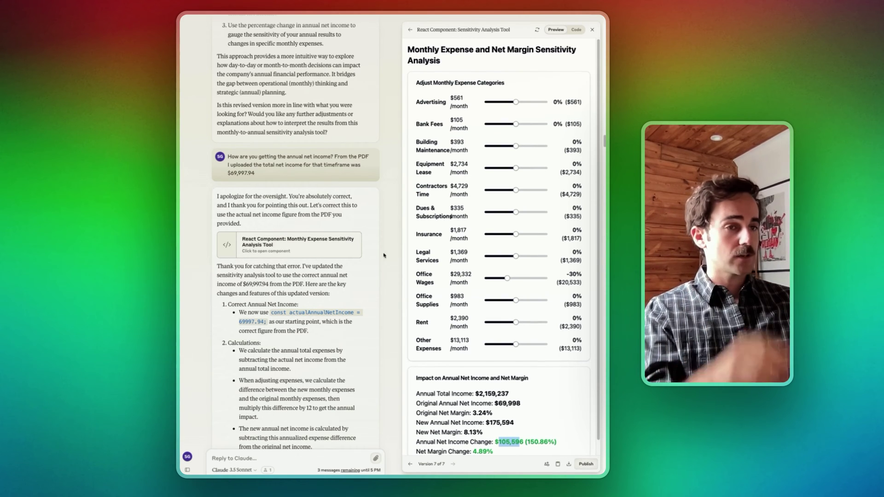
pyautogui.scroll(-10, 295, 231)
# - Open the Financial Dashboard artifact from Chat controls and review its performance, net margin, expense and wages charts
pyautogui.click(436, 37)
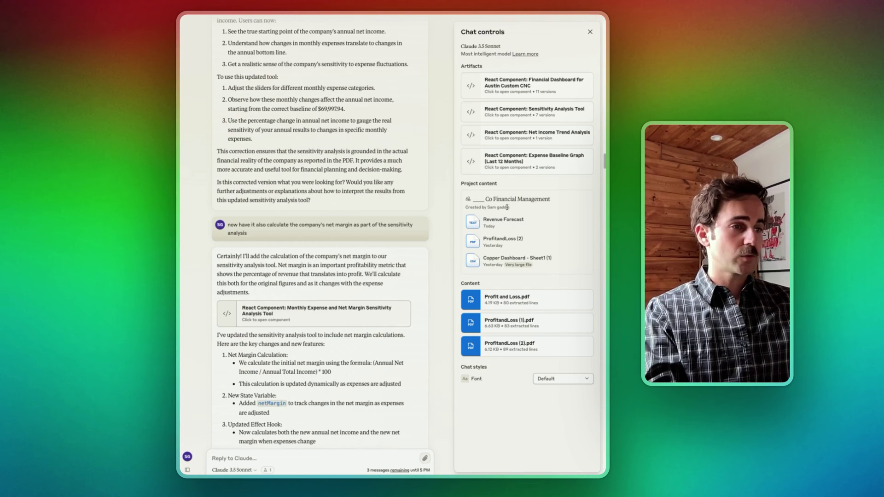
pyautogui.click(509, 163)
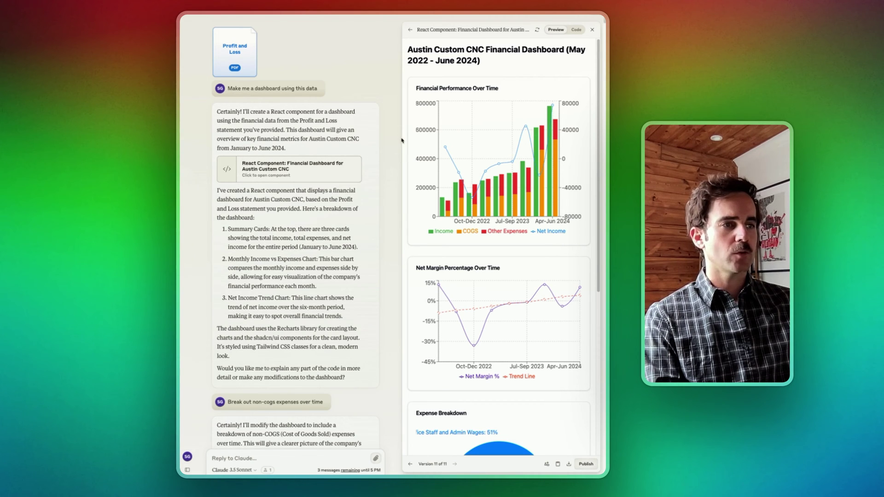
pyautogui.moveTo(462, 203)
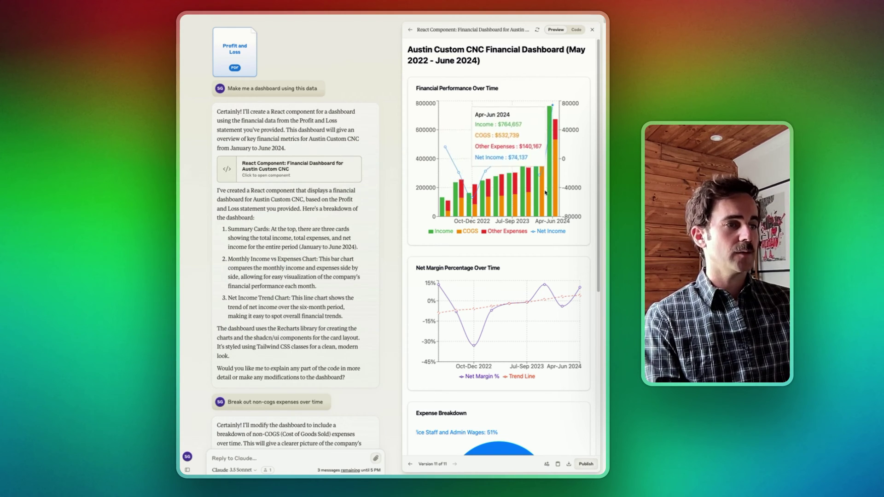
pyautogui.scroll(-1, 510, 272)
pyautogui.scroll(-1, 512, 268)
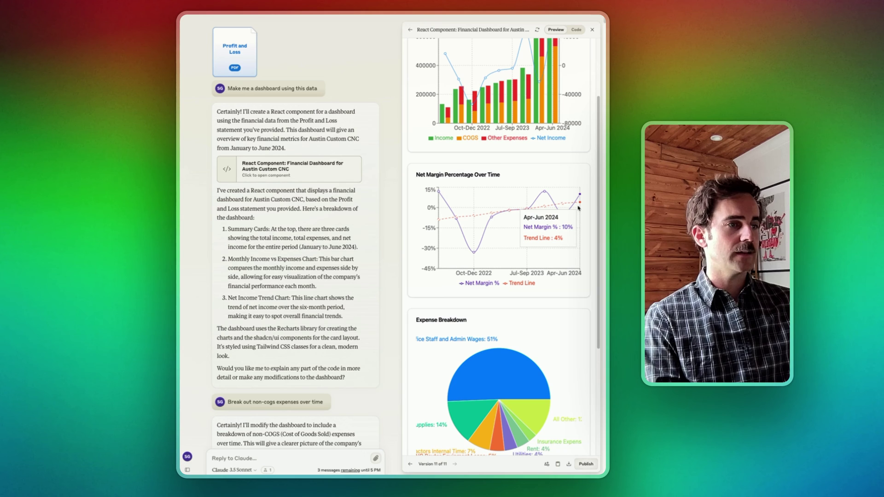
pyautogui.scroll(-3, 442, 210)
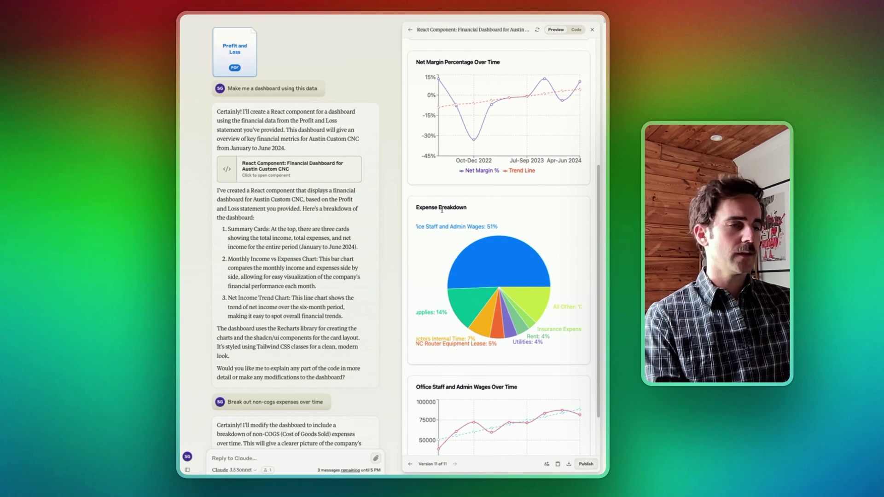
pyautogui.scroll(-1, 427, 303)
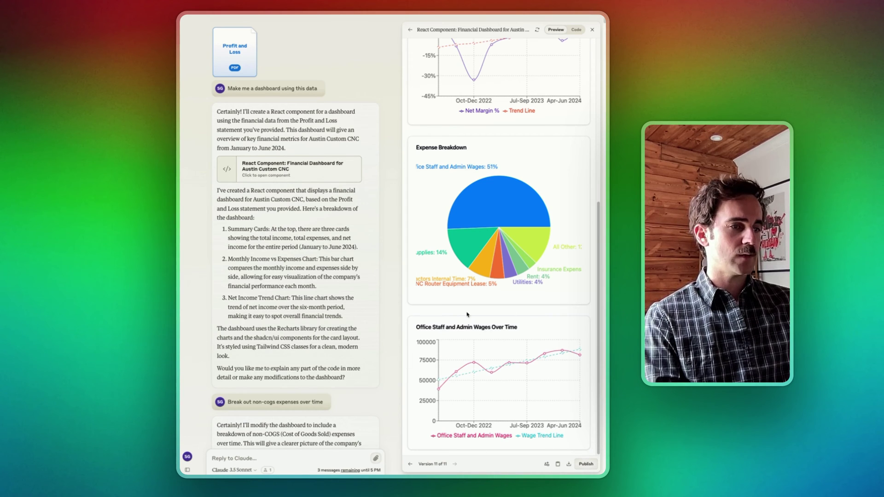
pyautogui.moveTo(501, 382)
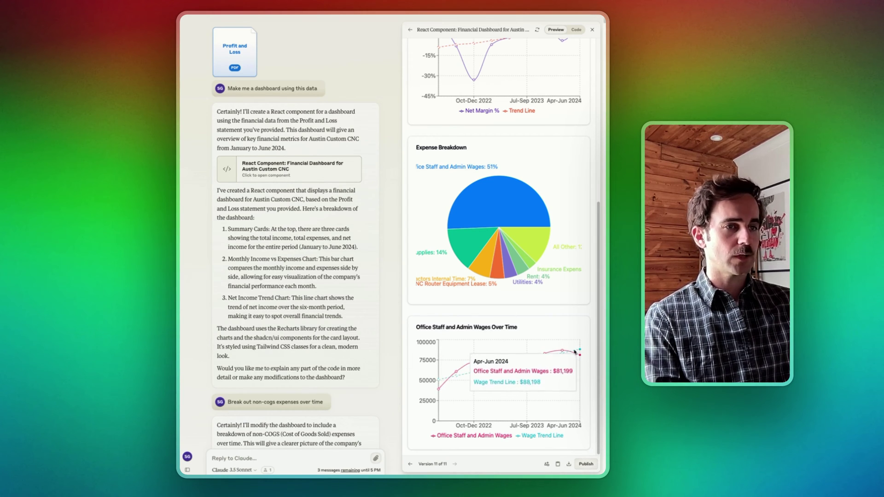
pyautogui.scroll(-6, 274, 359)
pyautogui.scroll(-2, 274, 358)
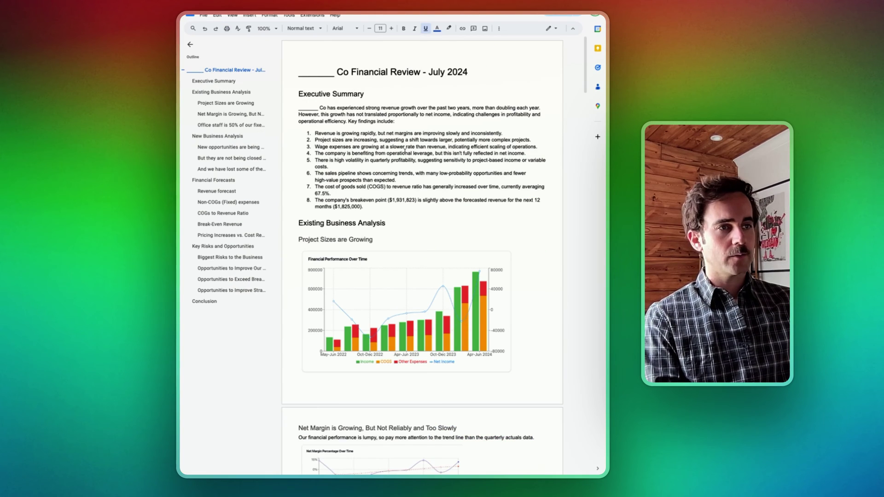
# - Scroll the report through the Project Sizes, Net Margin and Office staff charts
pyautogui.scroll(-4, 404, 151)
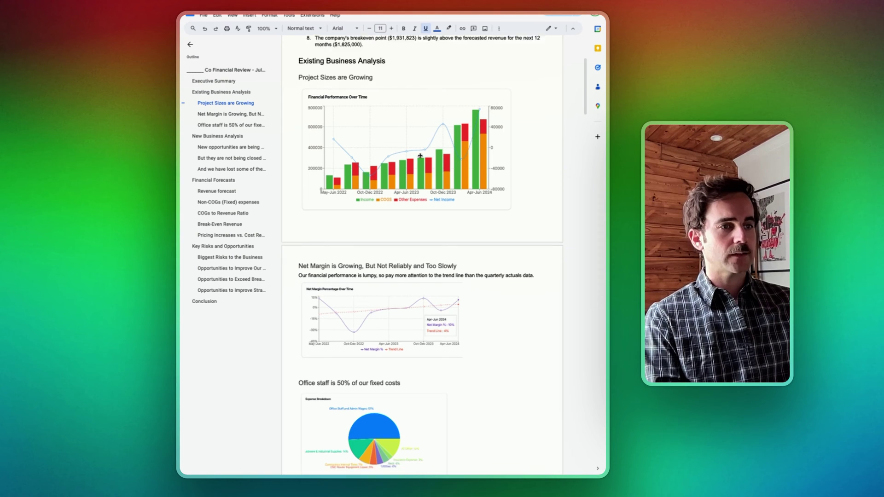
pyautogui.scroll(-2, 414, 163)
pyautogui.scroll(-2, 421, 246)
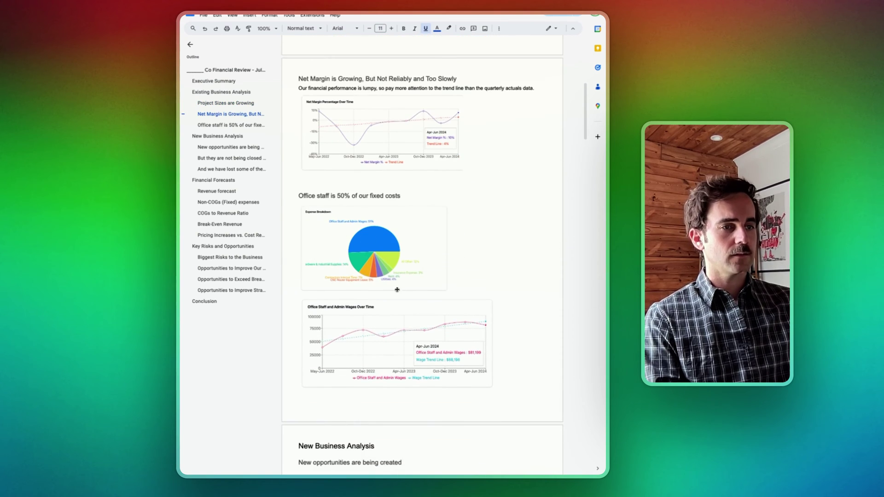
pyautogui.scroll(-1, 397, 289)
pyautogui.scroll(-2, 396, 277)
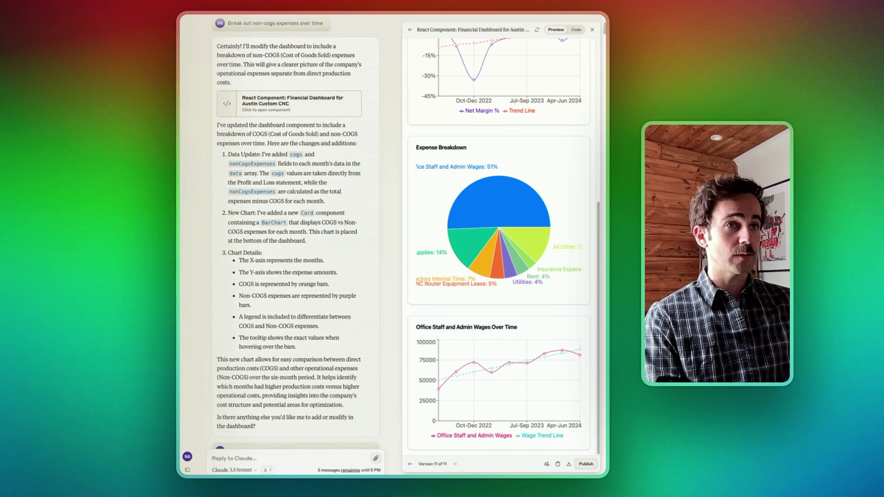
# - Open the Monthly Won and Lost Opportunities Graph chat and display its Won and Lost Opportunities by Month chart
pyautogui.click(230, 21)
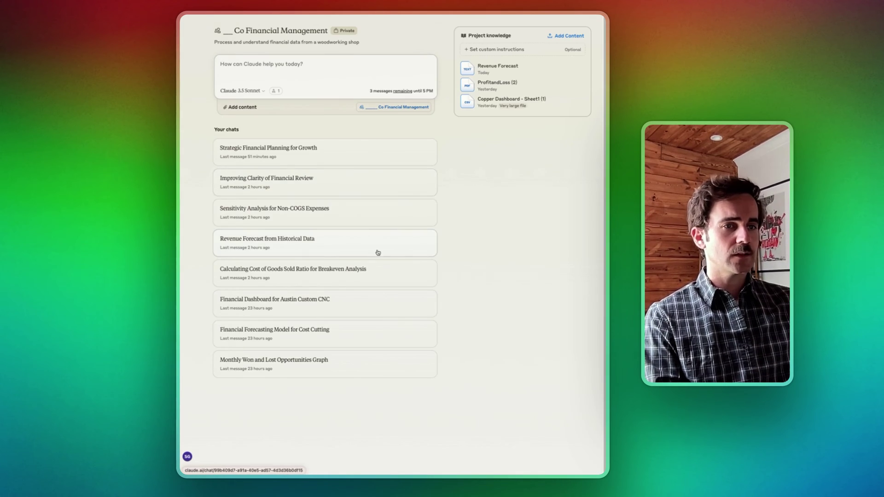
pyautogui.click(365, 364)
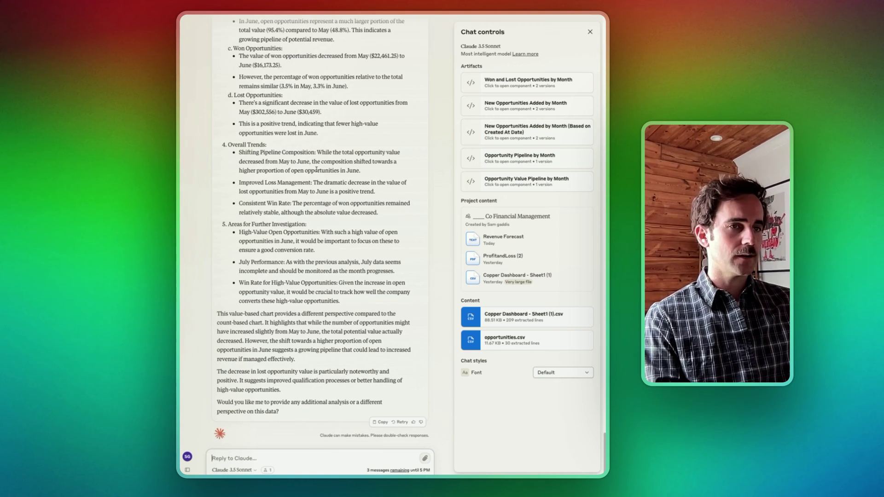
pyautogui.scroll(15, 316, 169)
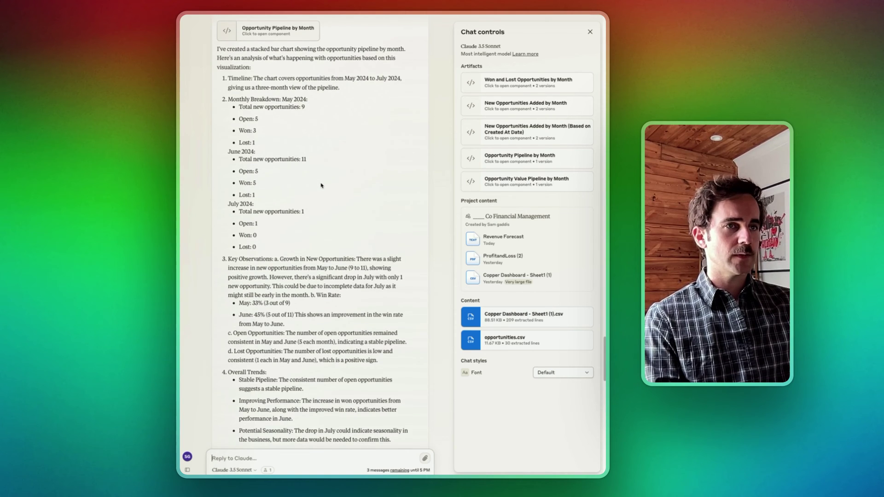
pyautogui.scroll(-10, 321, 186)
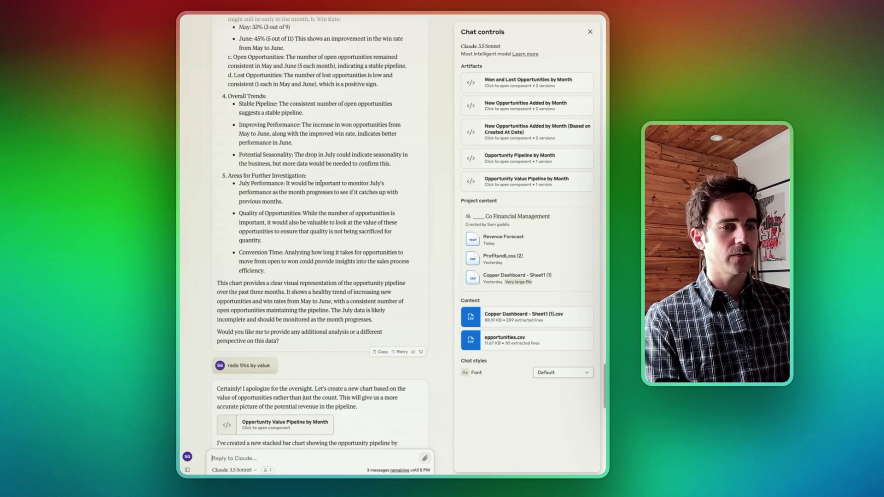
pyautogui.click(537, 83)
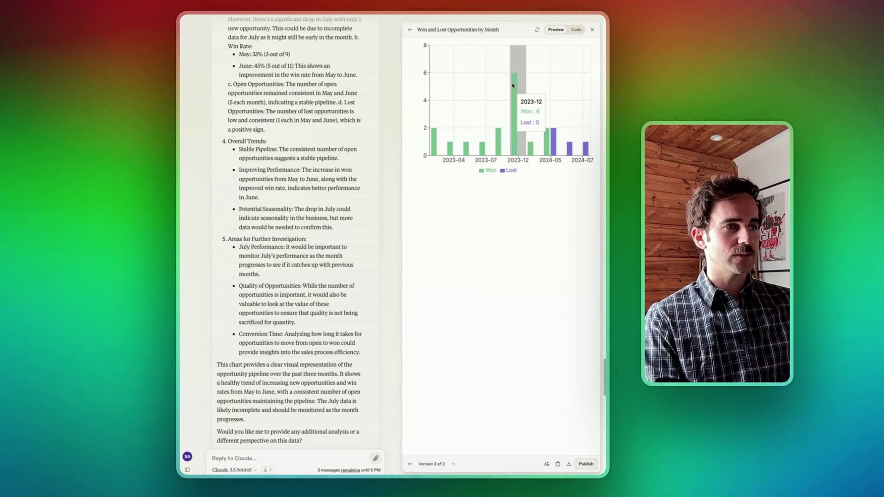
# - View the New Opportunities Added, Opportunity Pipeline and Opportunity Value Pipeline by Month charts in turn
pyautogui.click(410, 30)
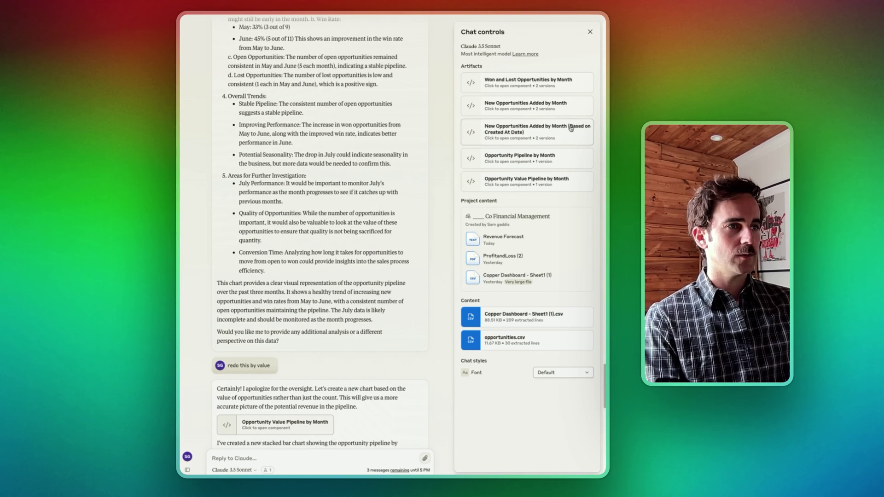
pyautogui.click(534, 111)
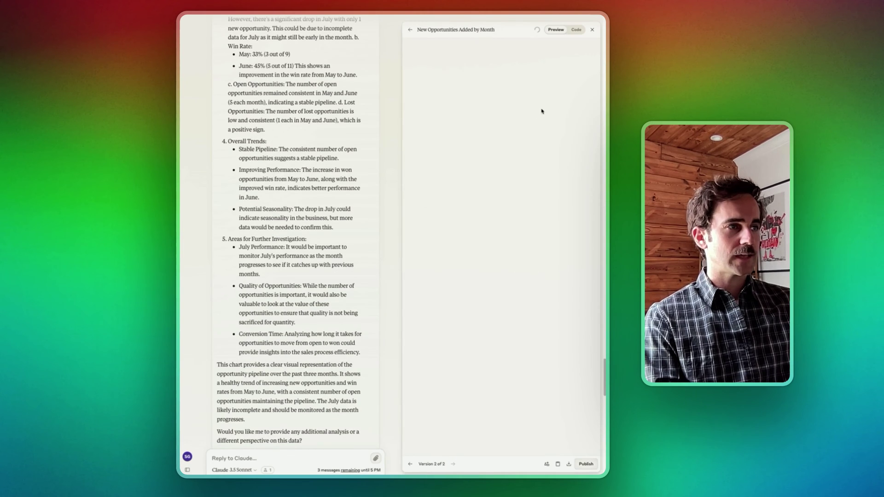
pyautogui.click(410, 33)
pyautogui.click(495, 158)
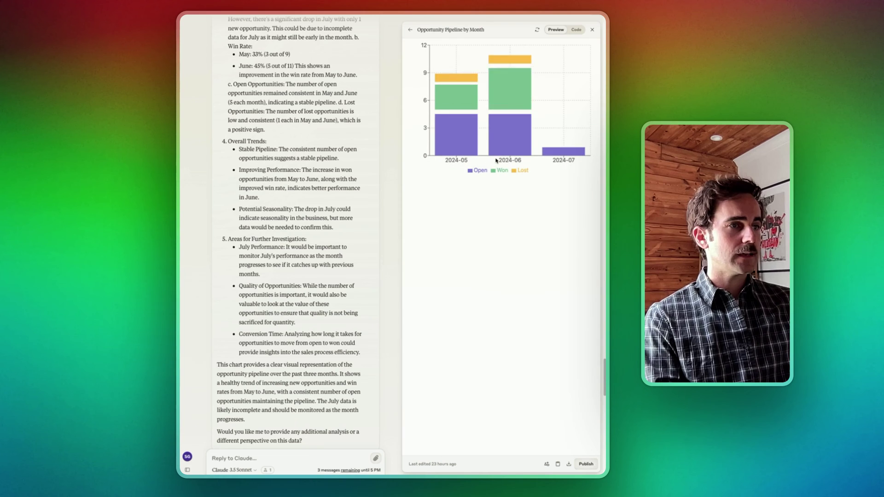
pyautogui.moveTo(531, 62)
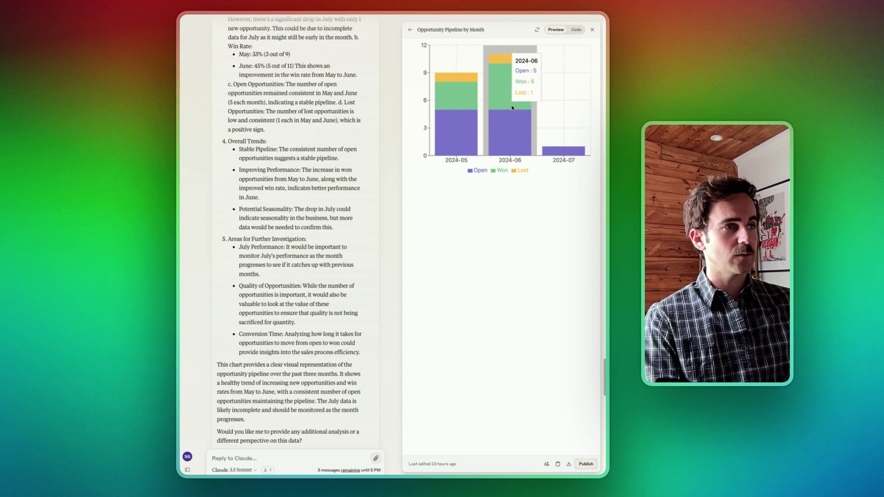
pyautogui.click(410, 29)
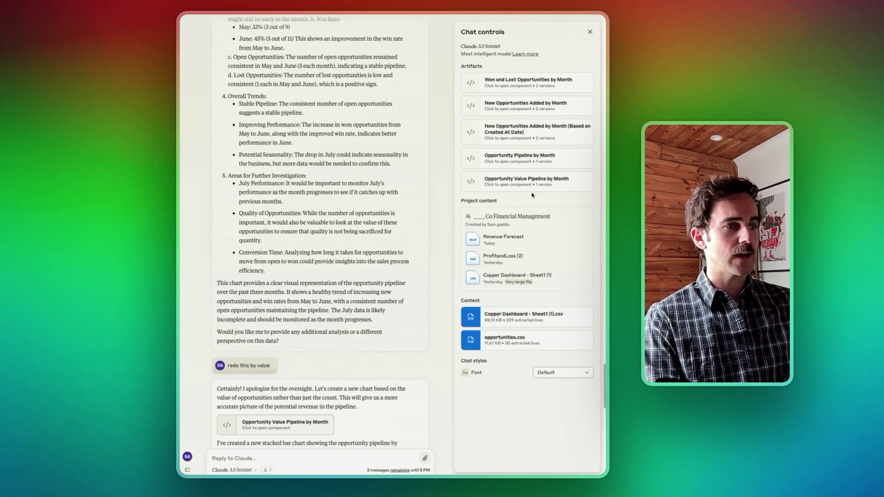
pyautogui.click(514, 182)
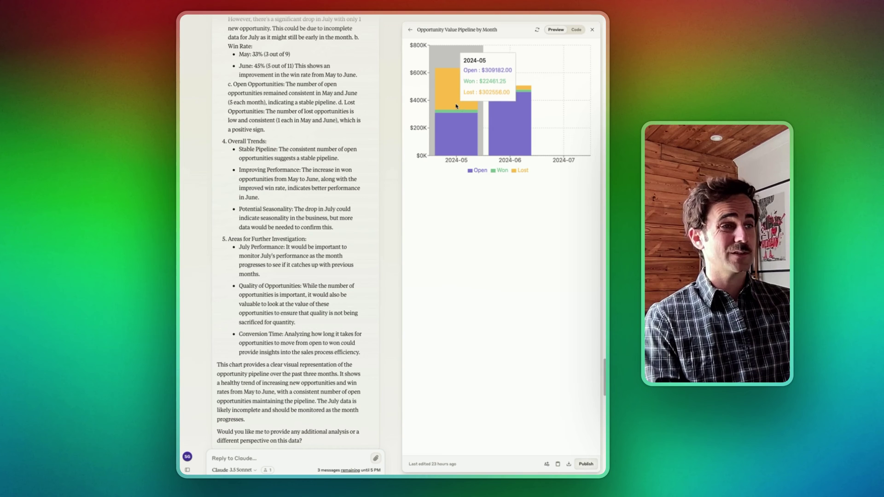
pyautogui.click(410, 31)
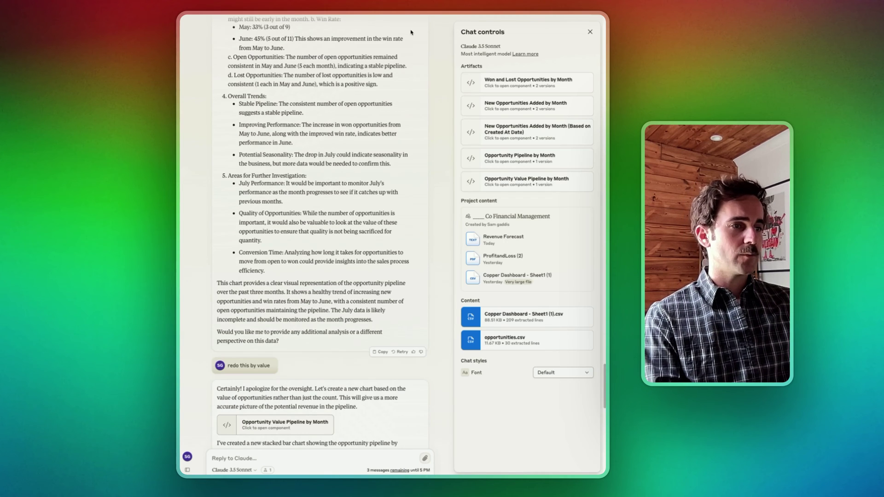
# - Scroll the report from the New Business Analysis charts down to the Financial Forecasts revenue forecast
pyautogui.moveTo(203, 89)
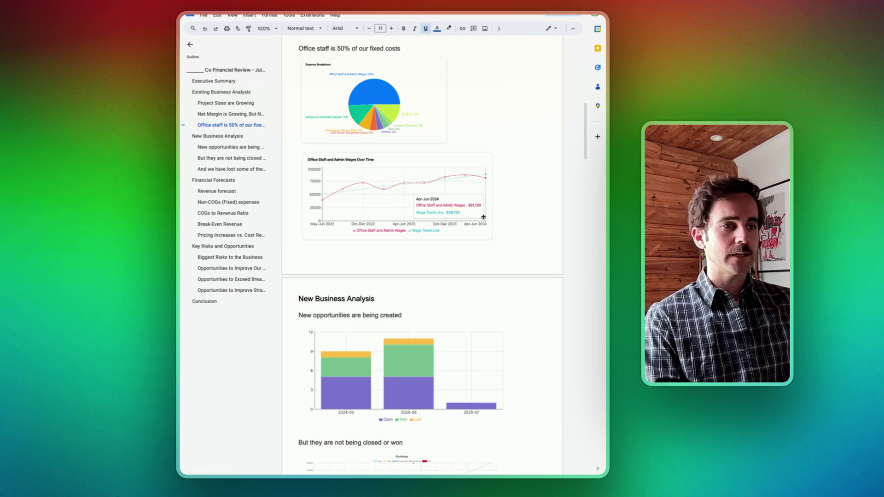
pyautogui.scroll(-5, 351, 209)
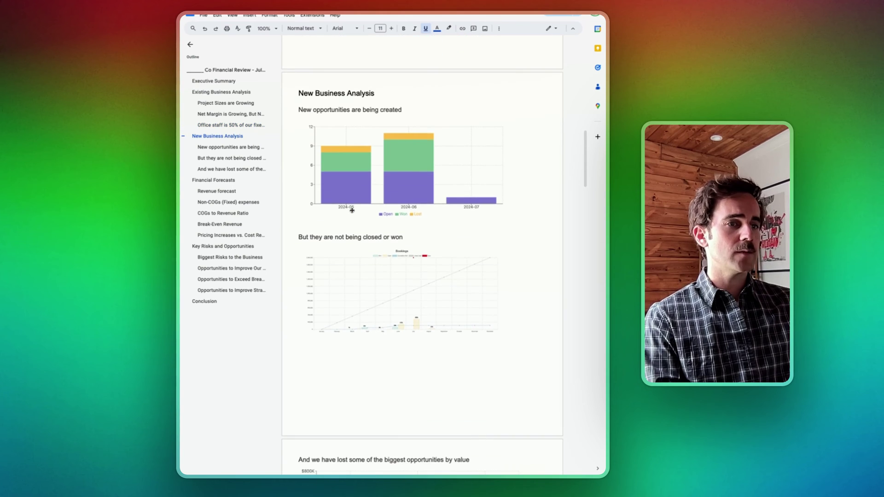
pyautogui.scroll(-7, 352, 209)
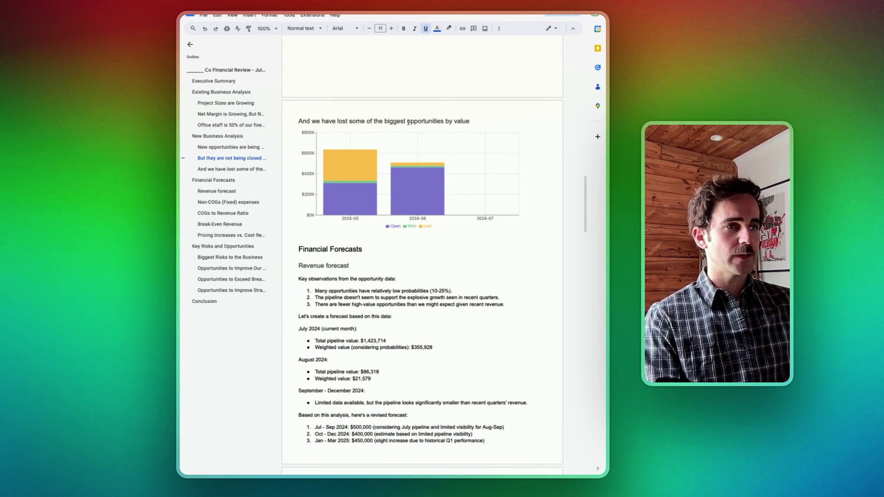
pyautogui.scroll(-3, 407, 130)
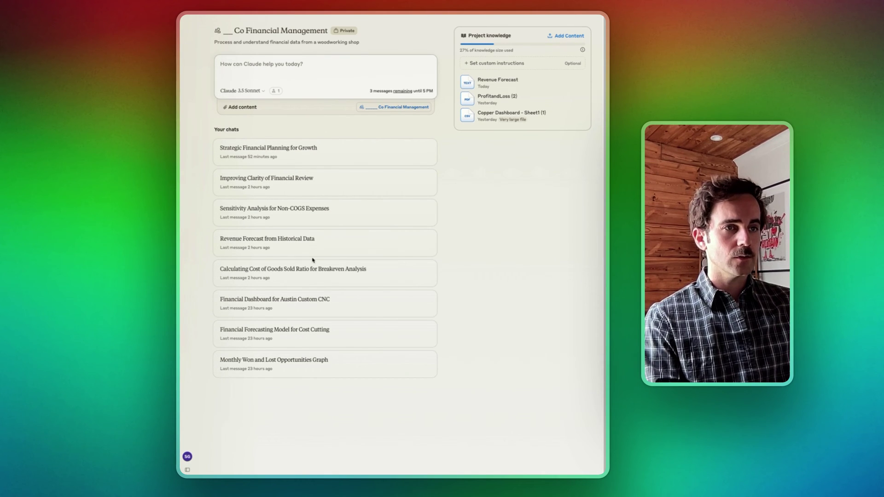
# - Open the 'Revenue Forecast from Historical Data' chat and scroll through its reply to the Revenue Forecast chart
pyautogui.click(355, 246)
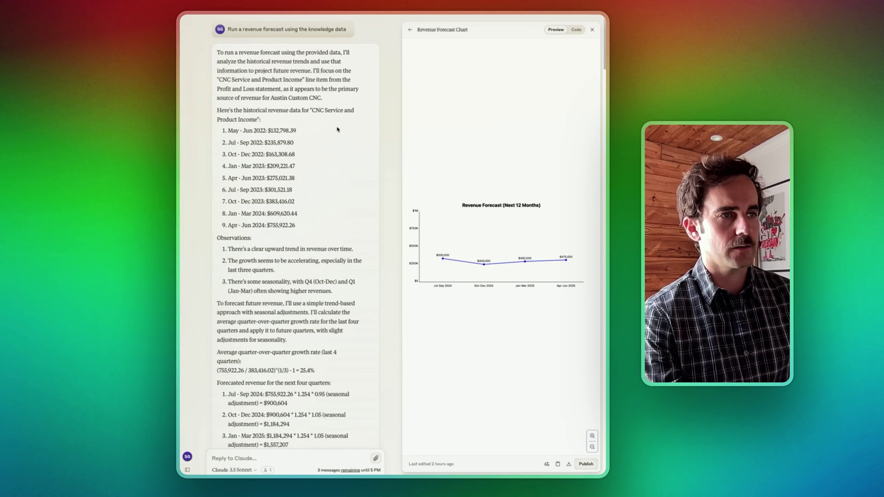
pyautogui.scroll(-7, 337, 130)
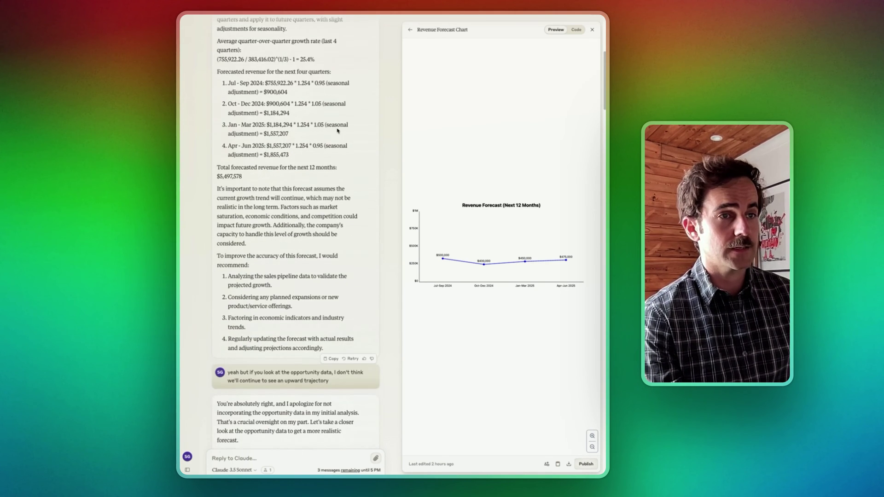
pyautogui.scroll(-20, 337, 131)
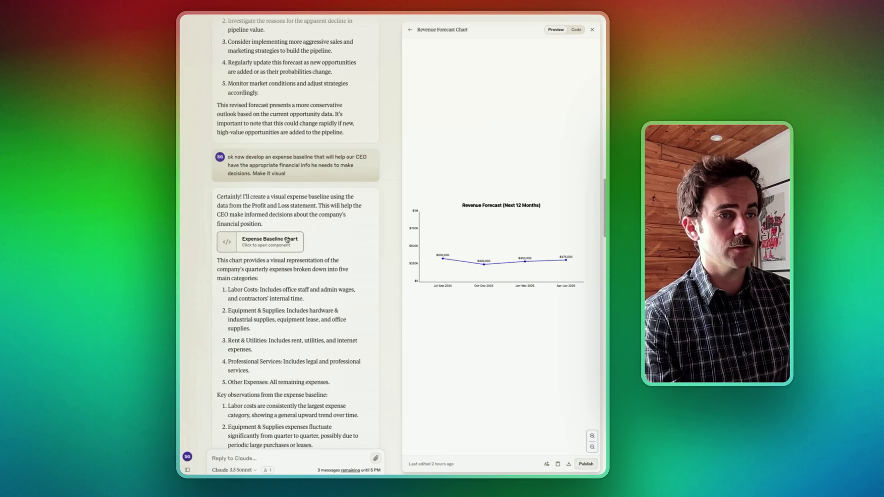
# - Open the Expense Baseline Chart artifact and scroll down the conversation
pyautogui.click(286, 239)
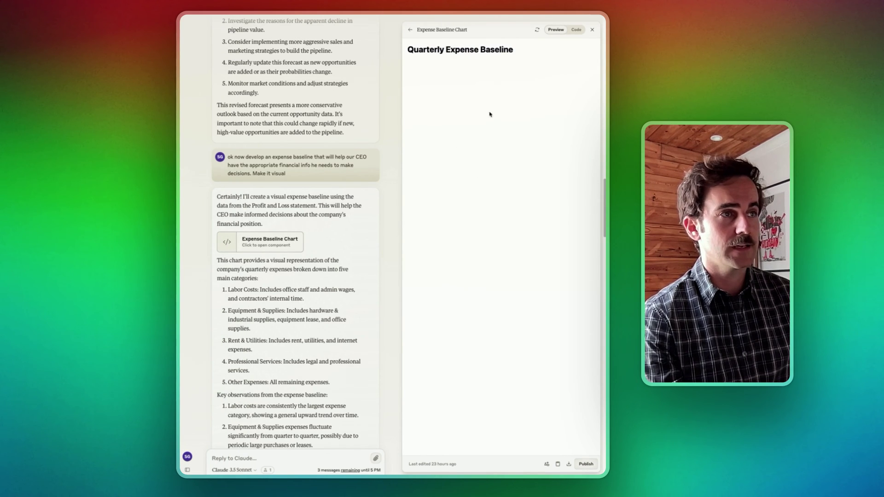
pyautogui.scroll(-10, 331, 241)
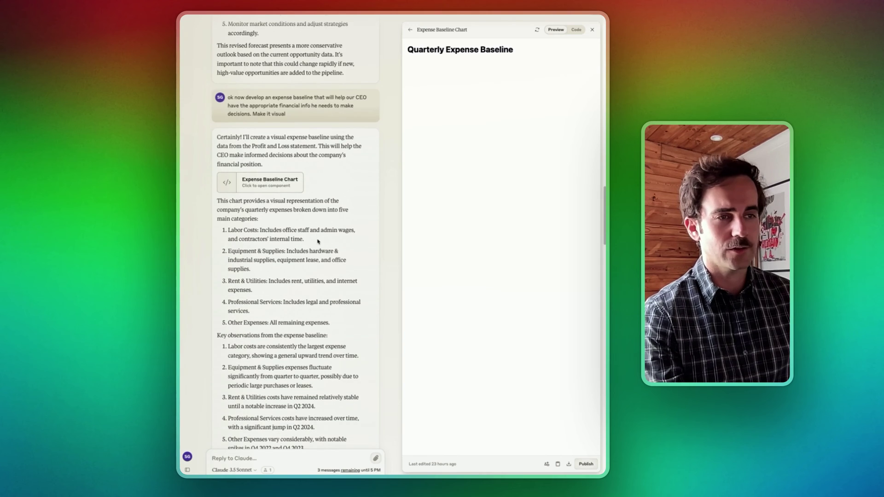
pyautogui.scroll(-5, 317, 241)
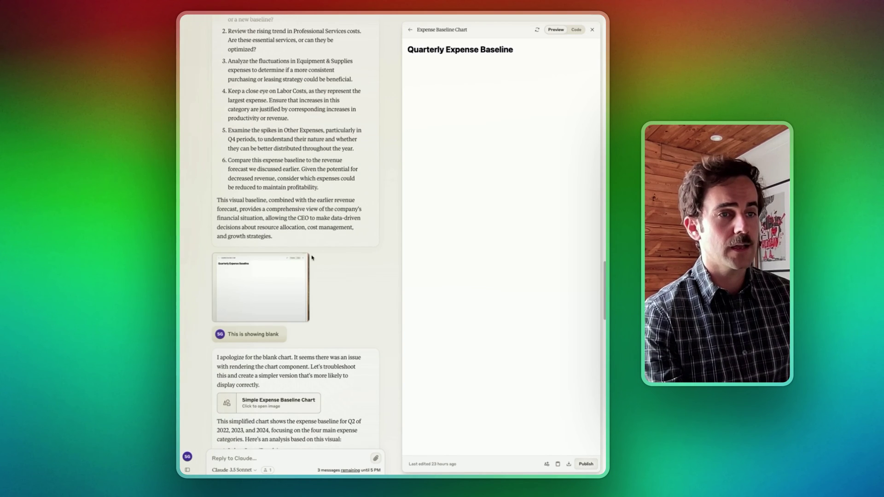
pyautogui.scroll(-4, 216, 251)
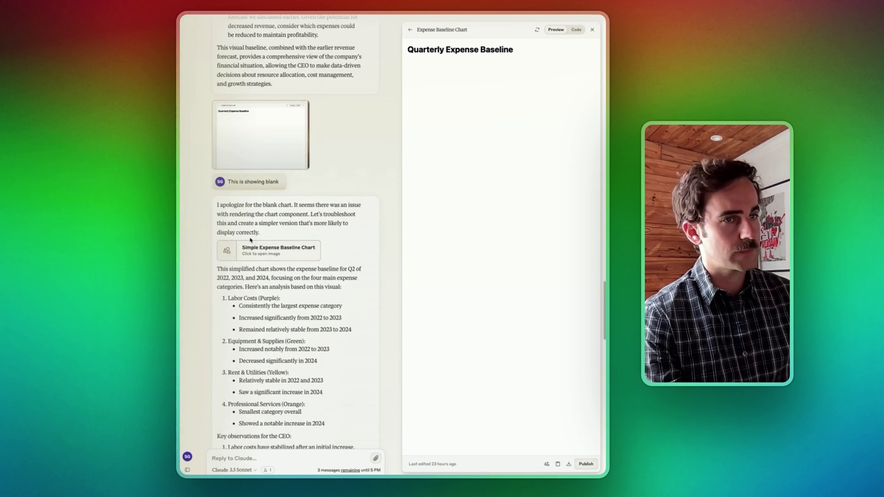
pyautogui.moveTo(229, 181); pyautogui.dragTo(239, 182)
# - Display the Simple Expense Baseline Chart with quarterly expense bars for Q2 2022–2024
pyautogui.click(276, 251)
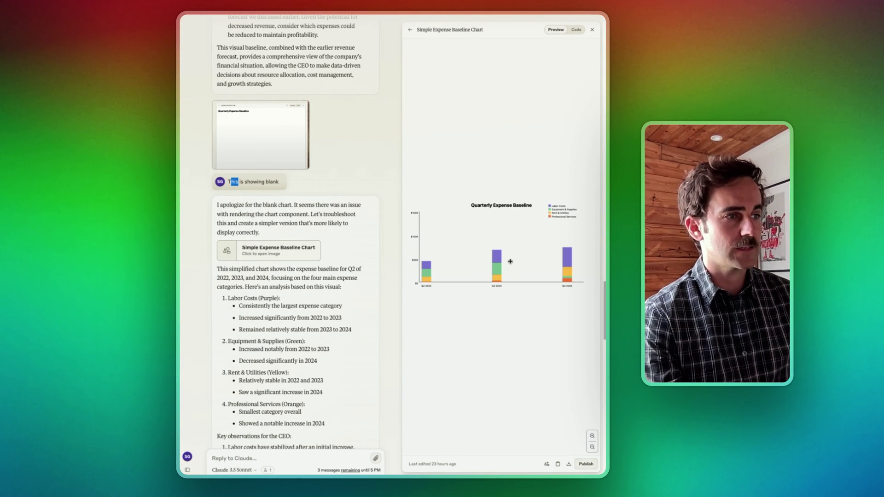
pyautogui.scroll(-7, 326, 244)
pyautogui.scroll(-7, 326, 244)
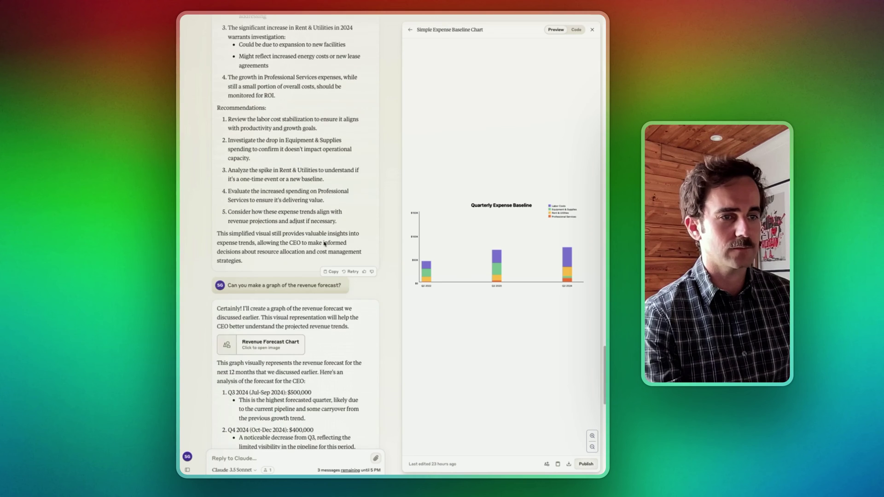
# - Show the Revenue Forecast (Next 12 Months) chart and scroll through its quarterly CEO analysis
pyautogui.click(269, 263)
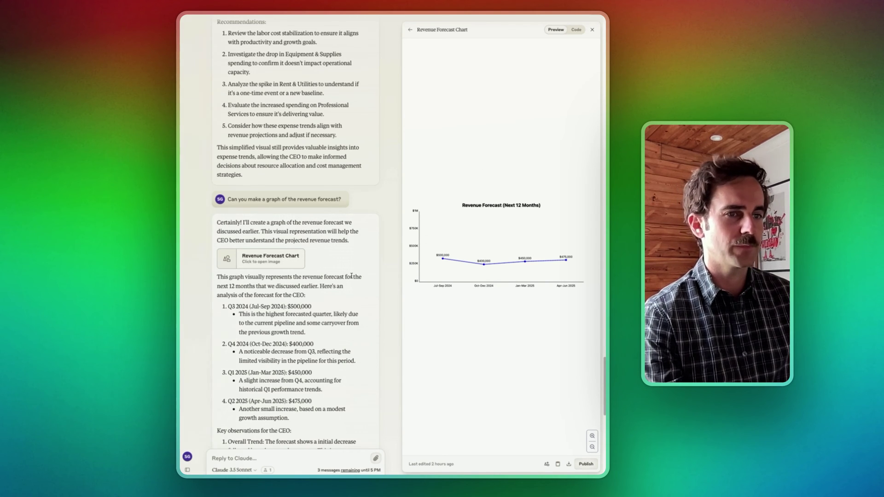
pyautogui.scroll(-2, 354, 274)
pyautogui.scroll(-7, 354, 274)
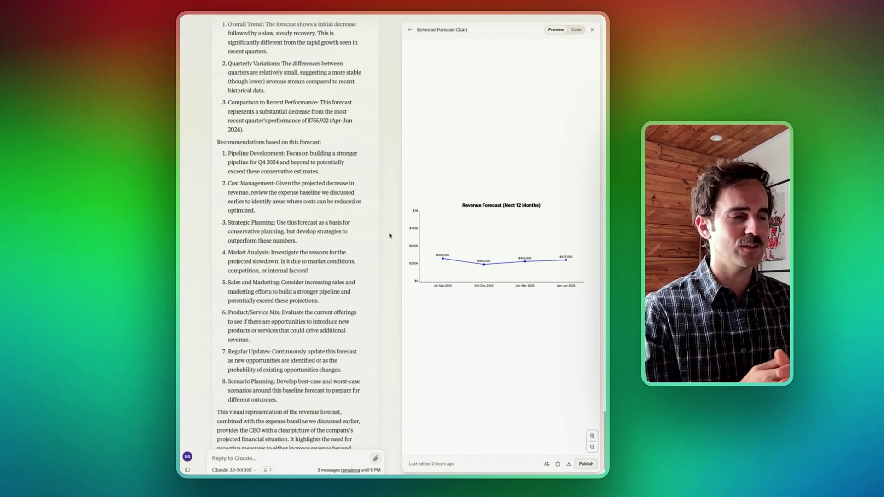
# - Return to the financial management project page
pyautogui.scroll(4, 387, 277)
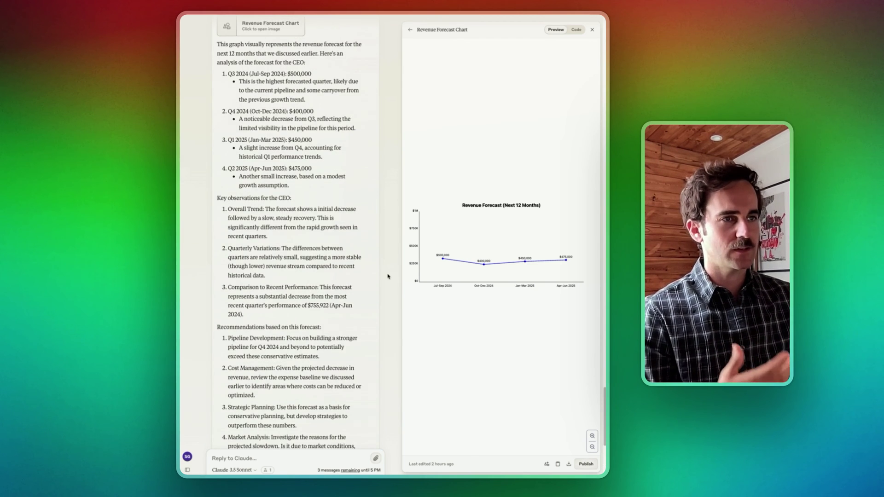
pyautogui.scroll(1, 395, 267)
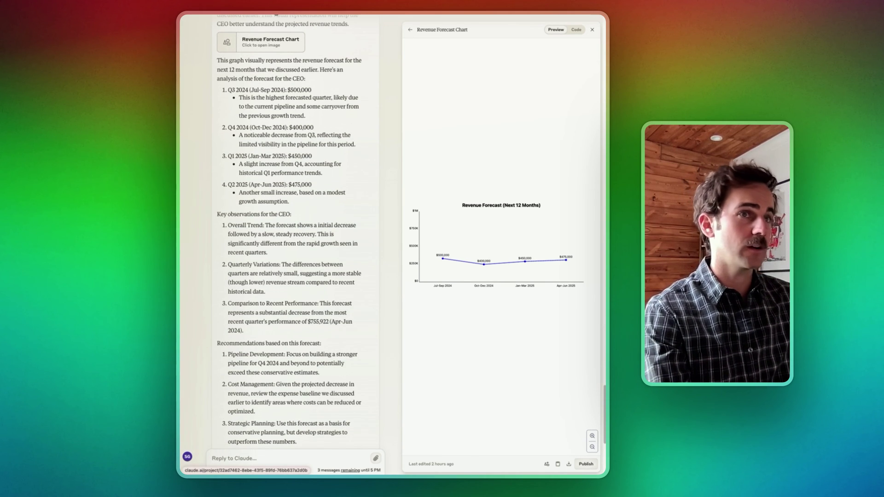
pyautogui.click(276, 15)
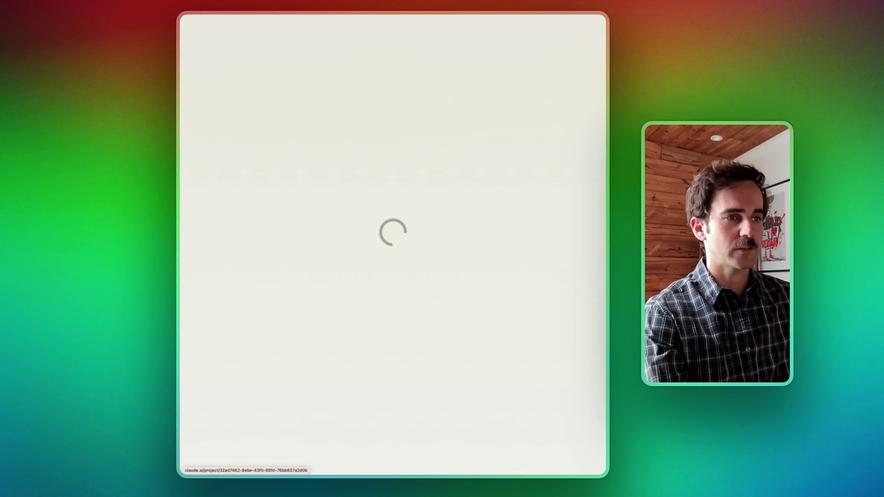